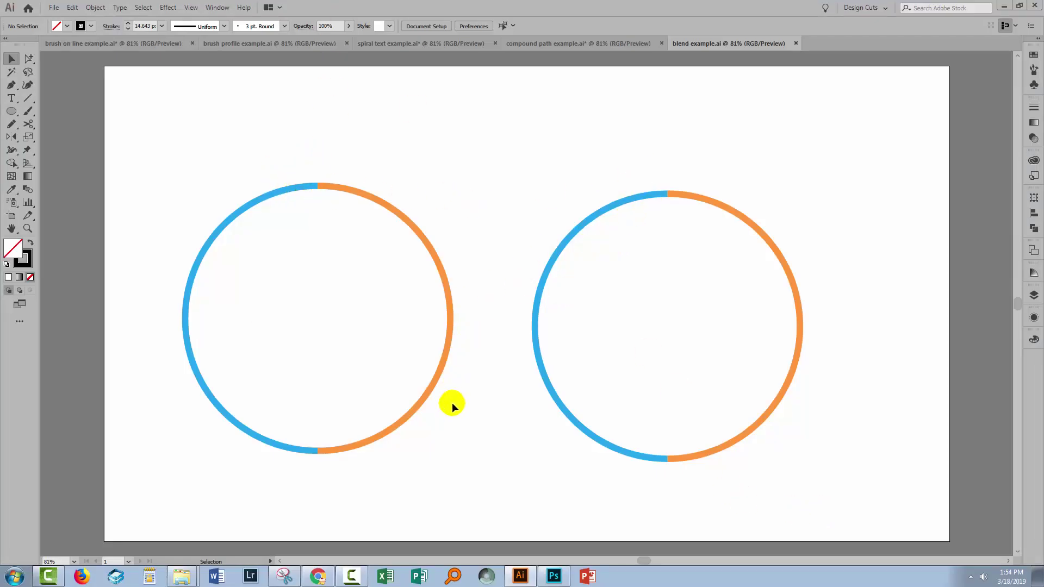
# Step: Nudge the left circle's orange half to confirm it's separate, undo, then select both halves
pyautogui.moveTo(452, 403); pyautogui.dragTo(456, 373)
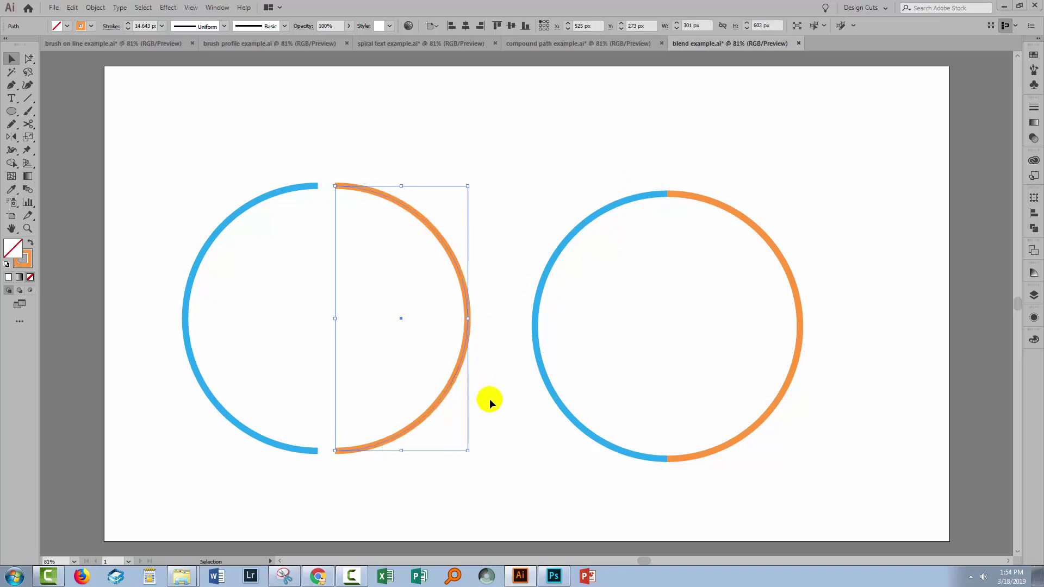
pyautogui.click(489, 403)
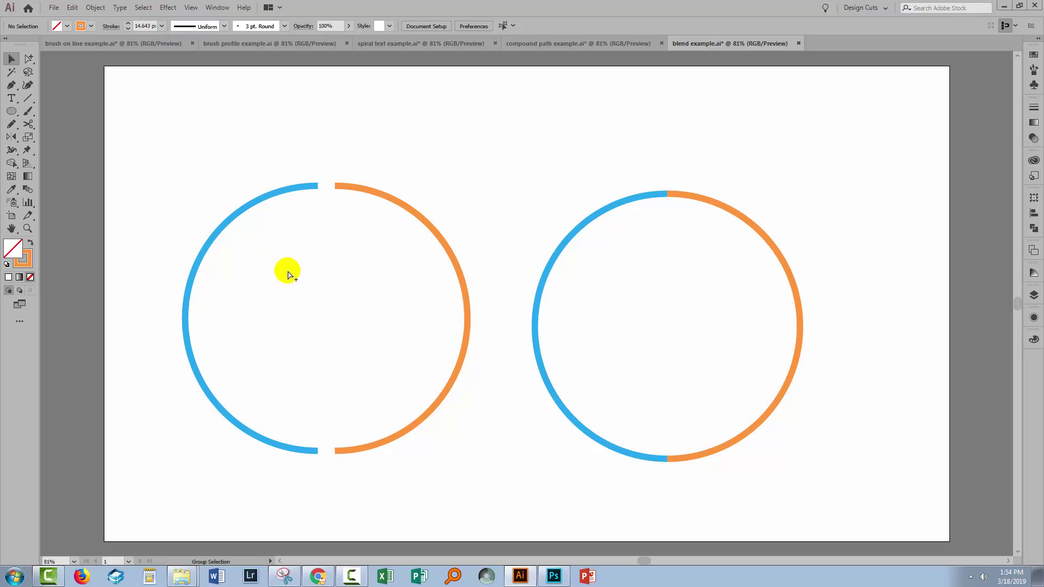
pyautogui.hotkey('ctrl', 'z')
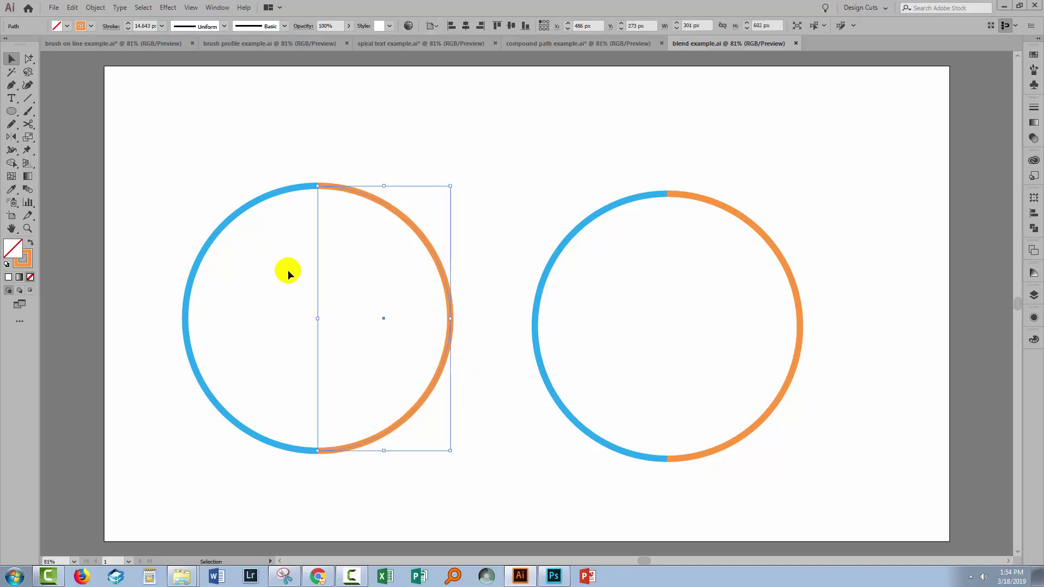
pyautogui.click(218, 158)
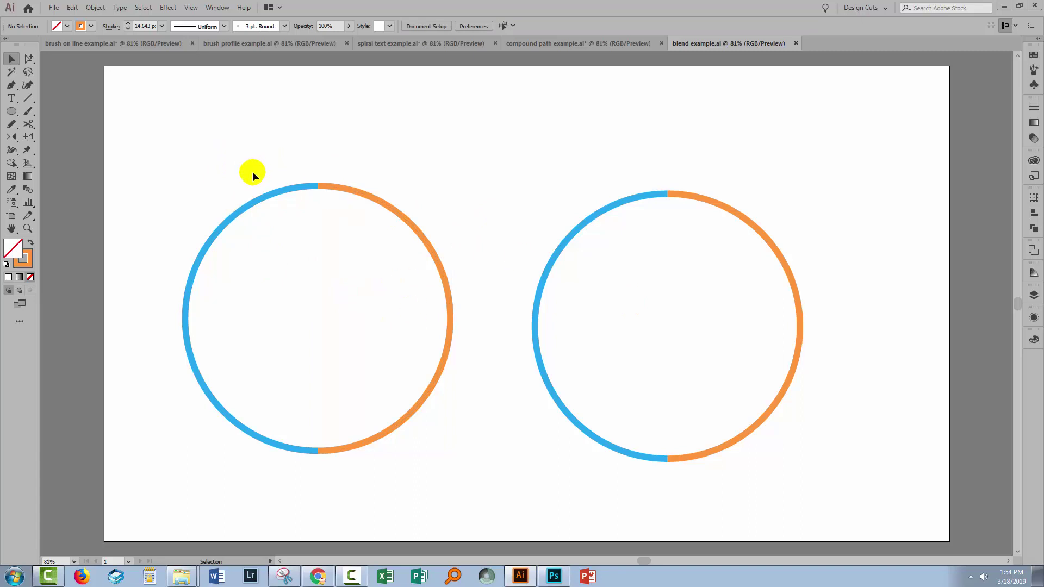
pyautogui.moveTo(252, 171); pyautogui.dragTo(452, 489)
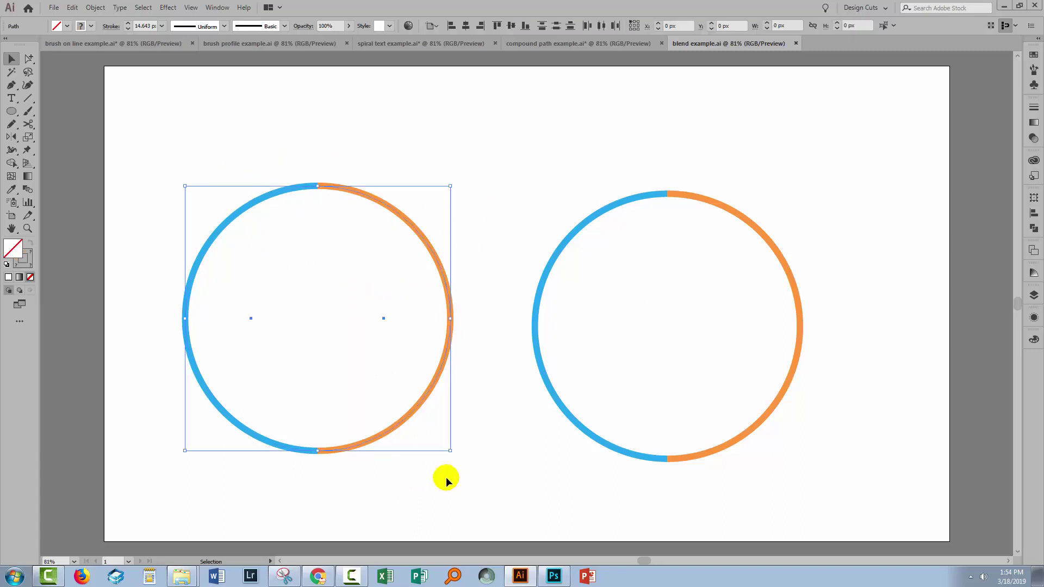
# Step: Make a blend from the left circle's blue and orange halves
pyautogui.click(95, 7)
pyautogui.click(114, 298)
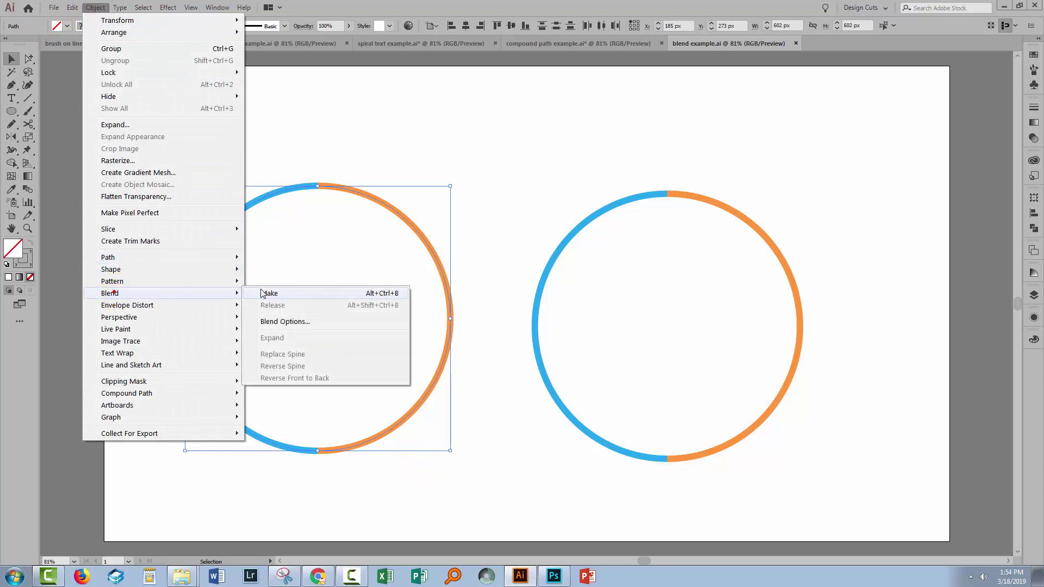
pyautogui.click(264, 289)
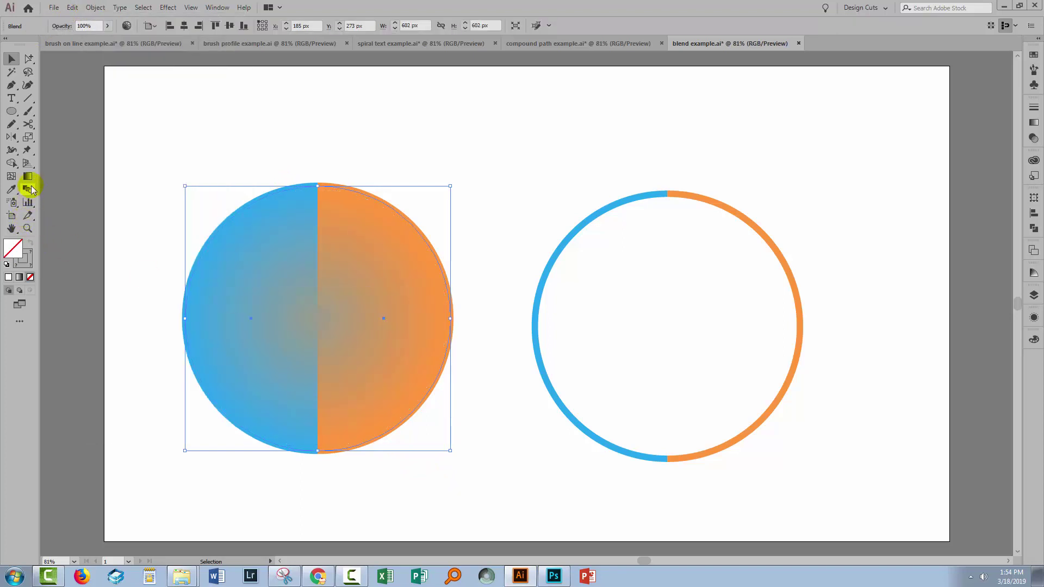
# Step: Set the blend spacing to Specified Steps with 15 steps
pyautogui.doubleClick(28, 189)
pyautogui.click(420, 144)
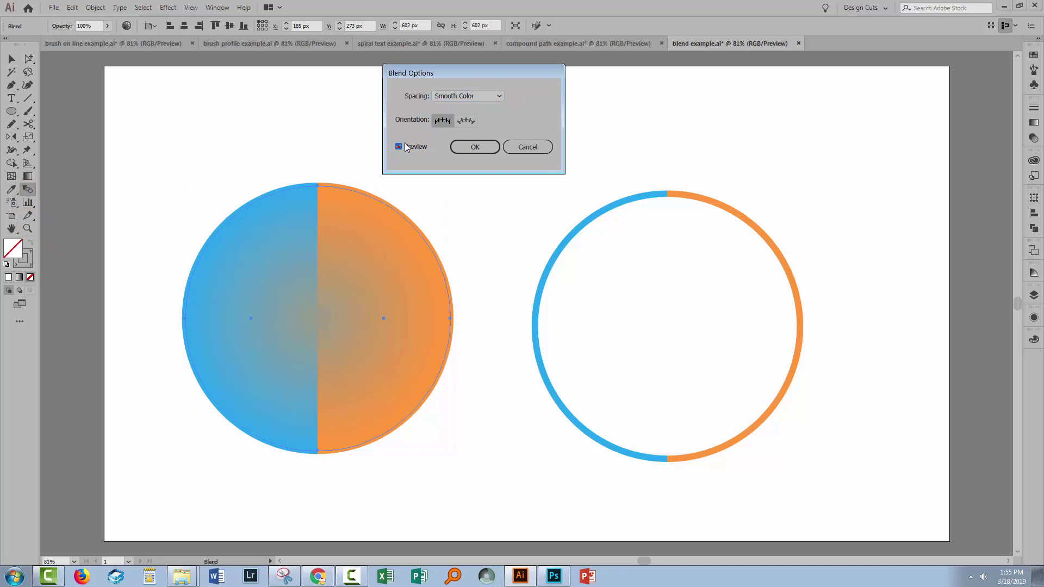
pyautogui.click(466, 96)
pyautogui.click(470, 119)
pyautogui.click(533, 93)
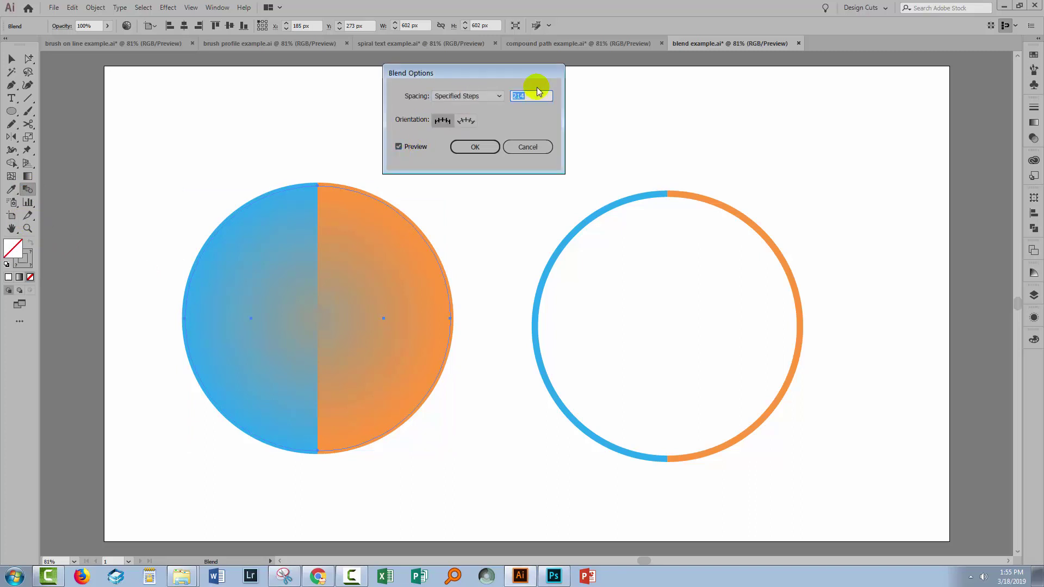
pyautogui.doubleClick(533, 95)
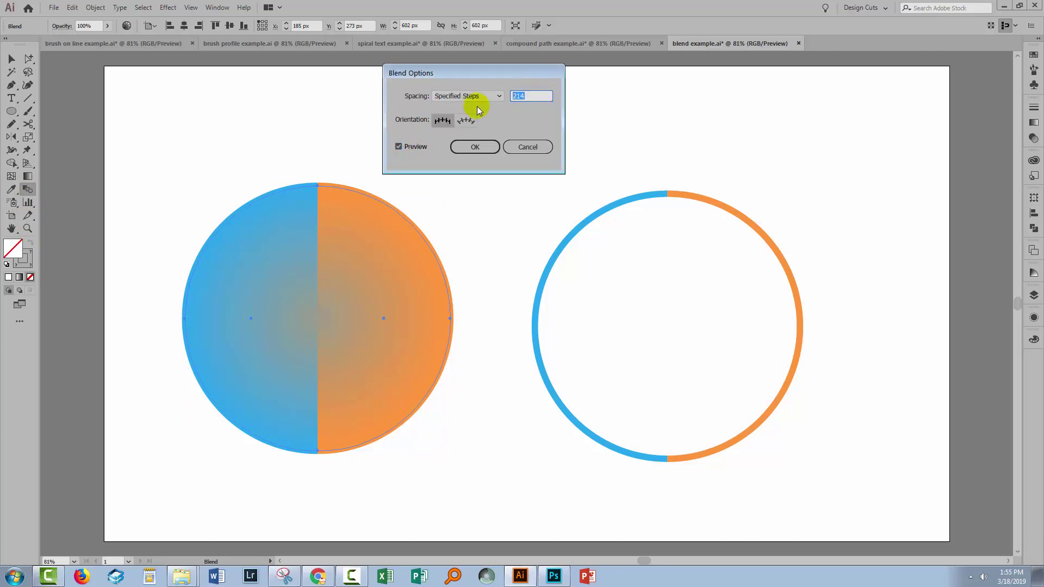
pyautogui.write('15')
pyautogui.click(475, 147)
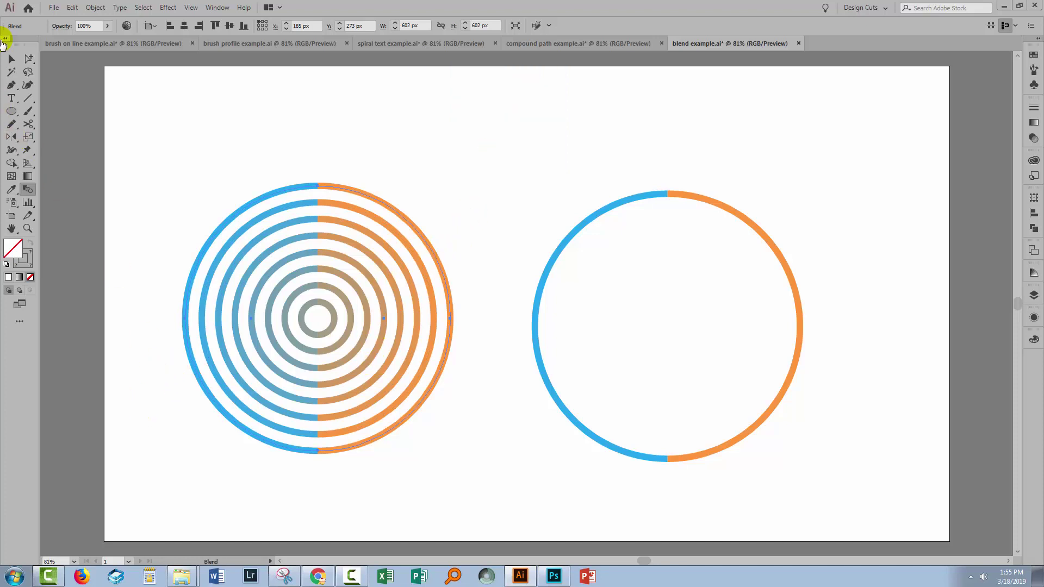
pyautogui.click(10, 58)
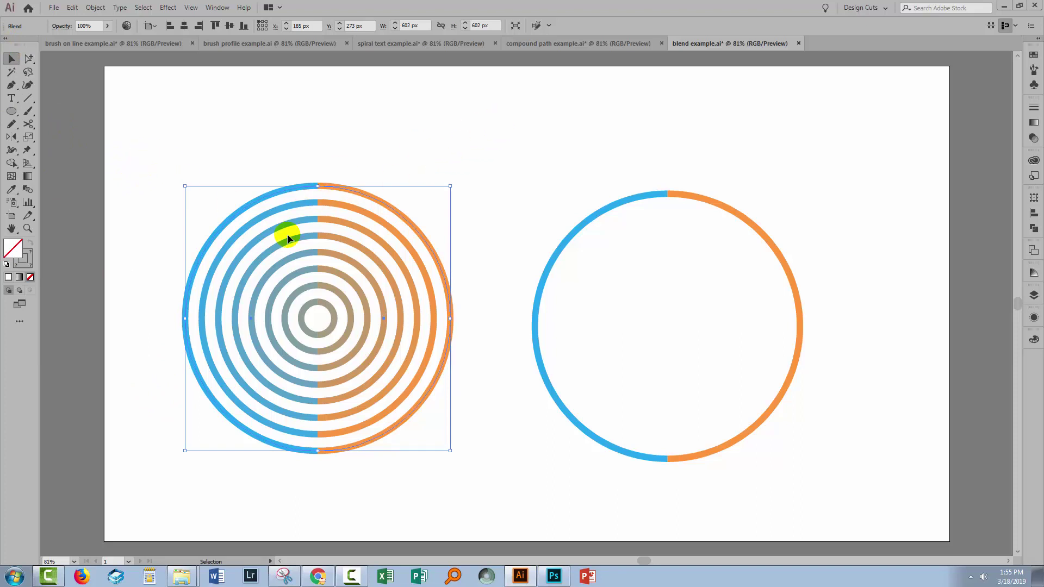
# Step: Select the right circle's two arcs and set their end arrowhead to Arrow 1
pyautogui.moveTo(563, 145); pyautogui.dragTo(811, 475)
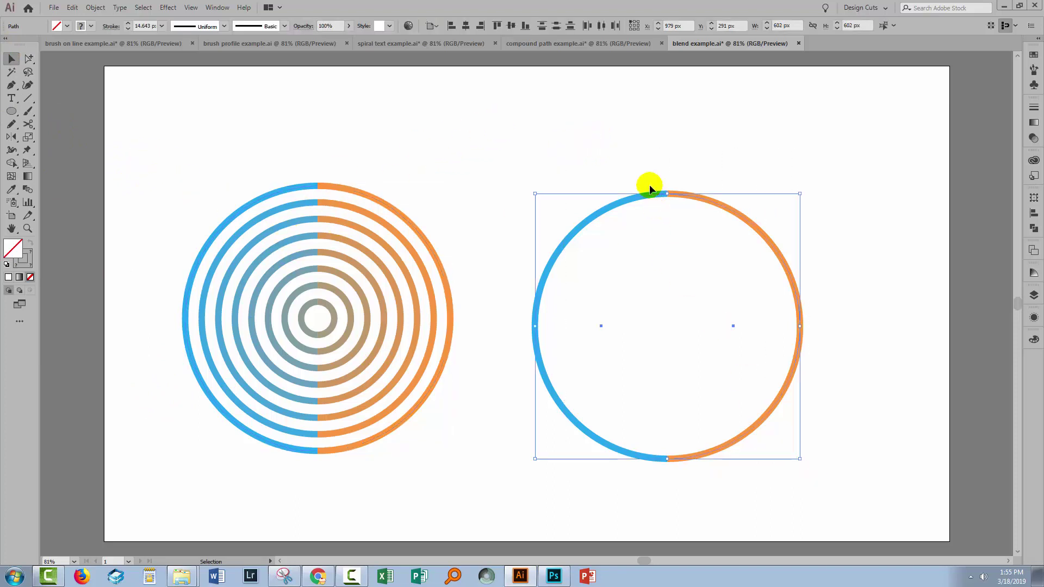
pyautogui.click(111, 27)
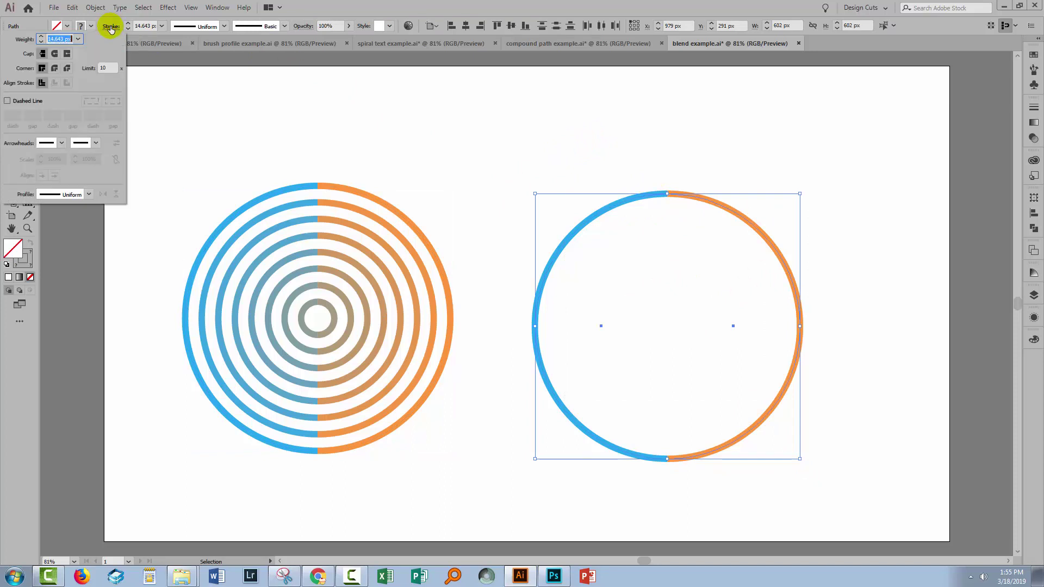
pyautogui.click(96, 144)
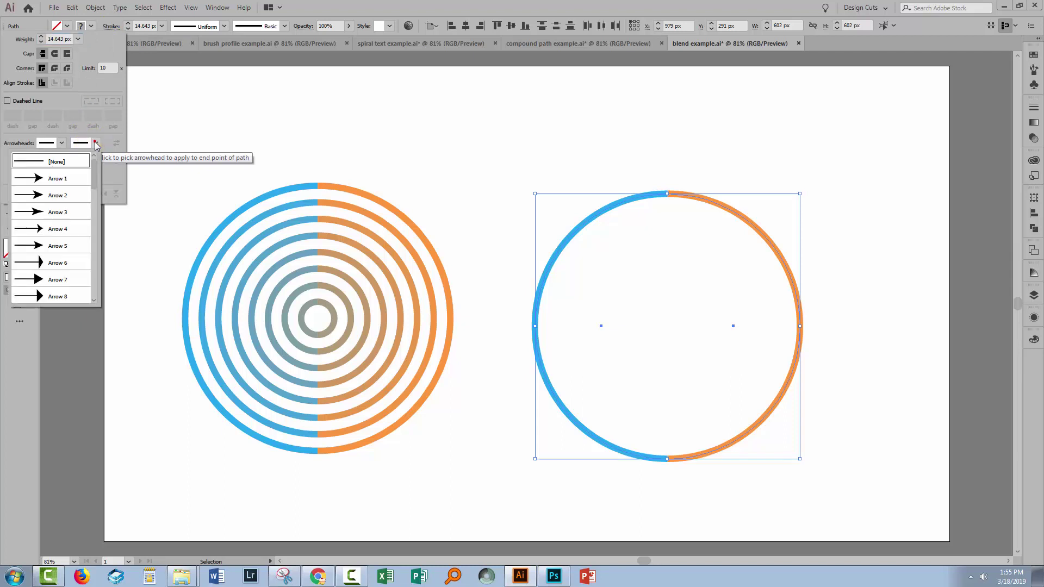
pyautogui.click(37, 181)
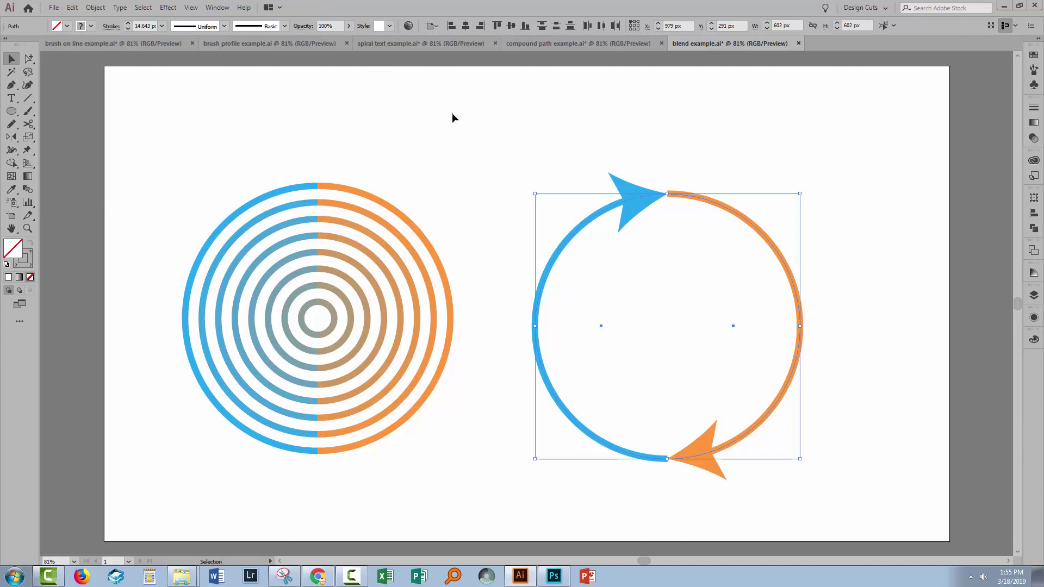
# Step: Reverse the orange arc's path direction, then reselect both arcs of the right circle
pyautogui.click(735, 157)
pyautogui.moveTo(735, 157); pyautogui.dragTo(832, 496)
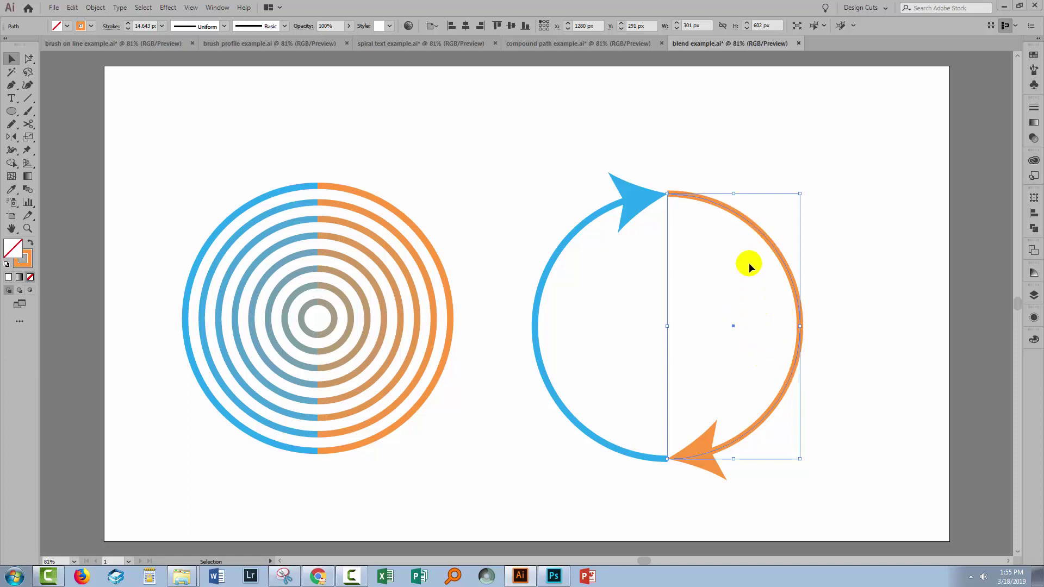
pyautogui.click(96, 8)
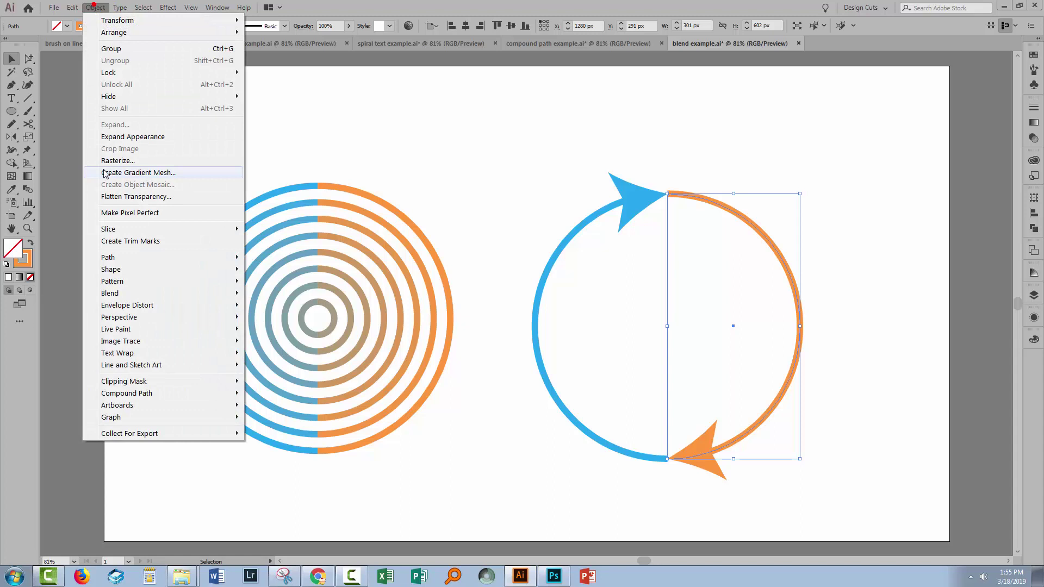
pyautogui.moveTo(112, 258)
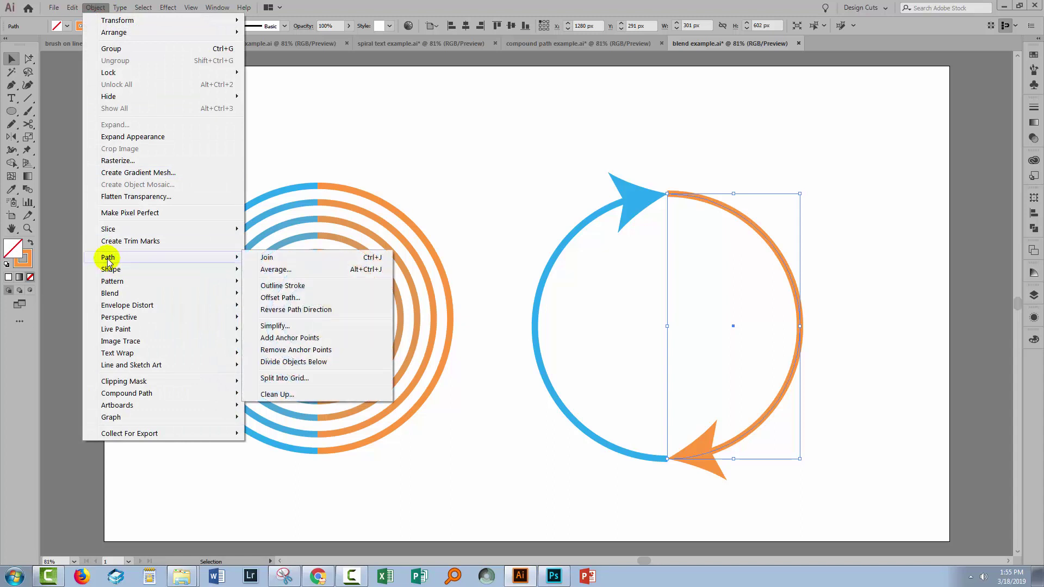
pyautogui.click(298, 309)
pyautogui.click(566, 462)
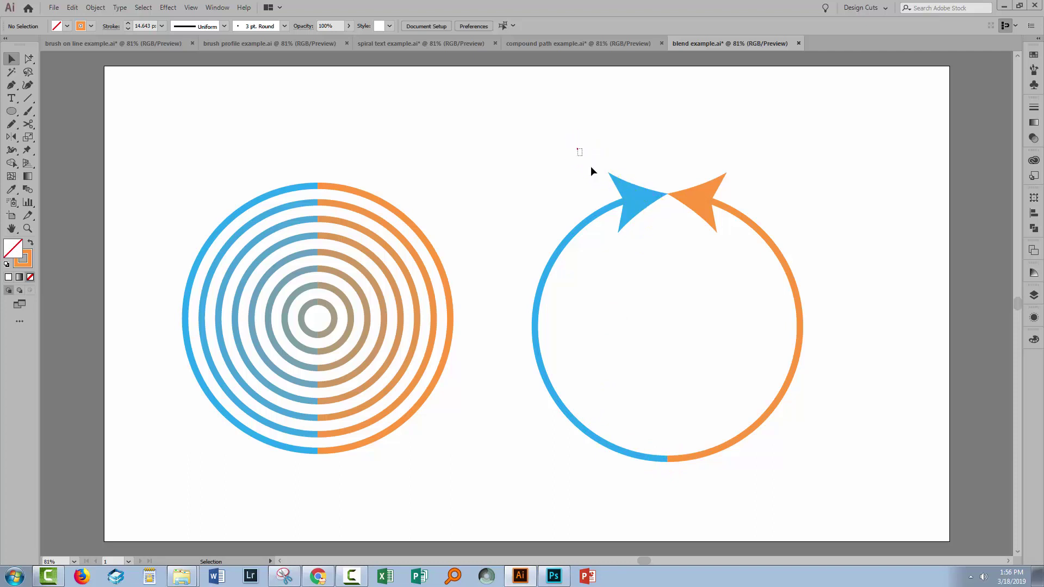
pyautogui.moveTo(592, 171); pyautogui.dragTo(617, 185)
# Step: Remove the arrowheads from both arcs of the right circle
pyautogui.click(111, 26)
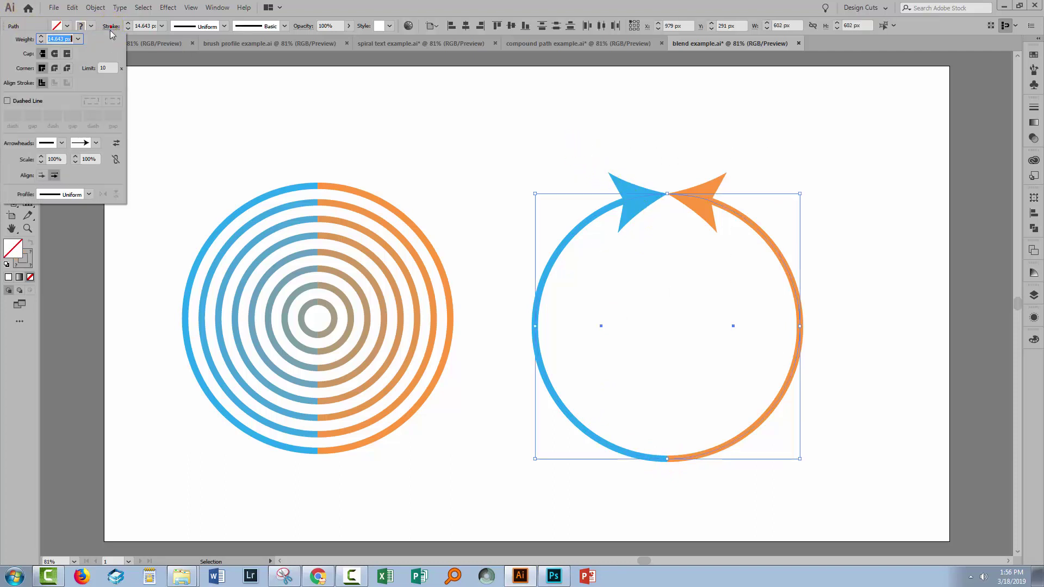
pyautogui.click(96, 142)
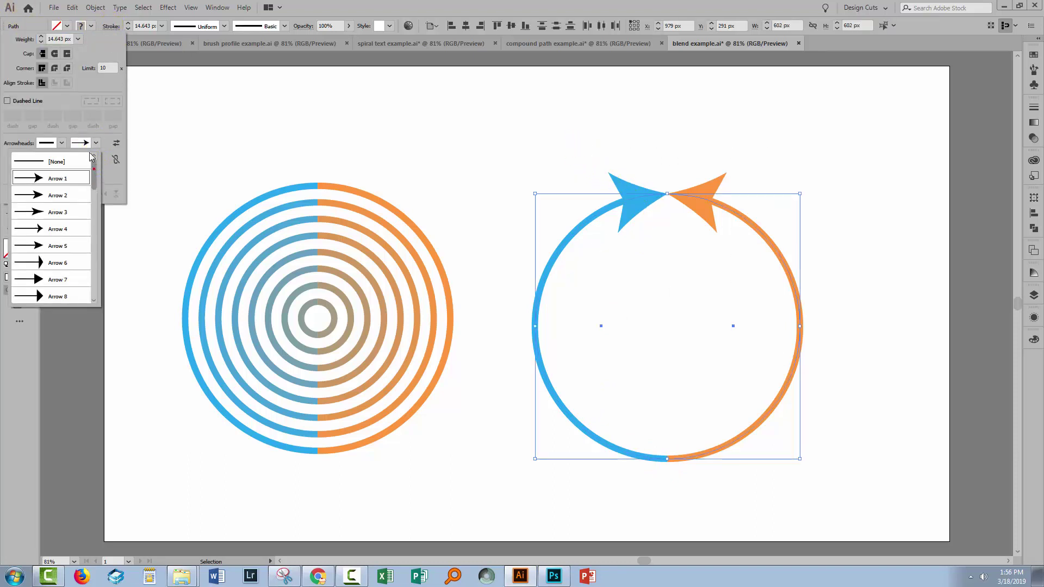
pyautogui.click(49, 161)
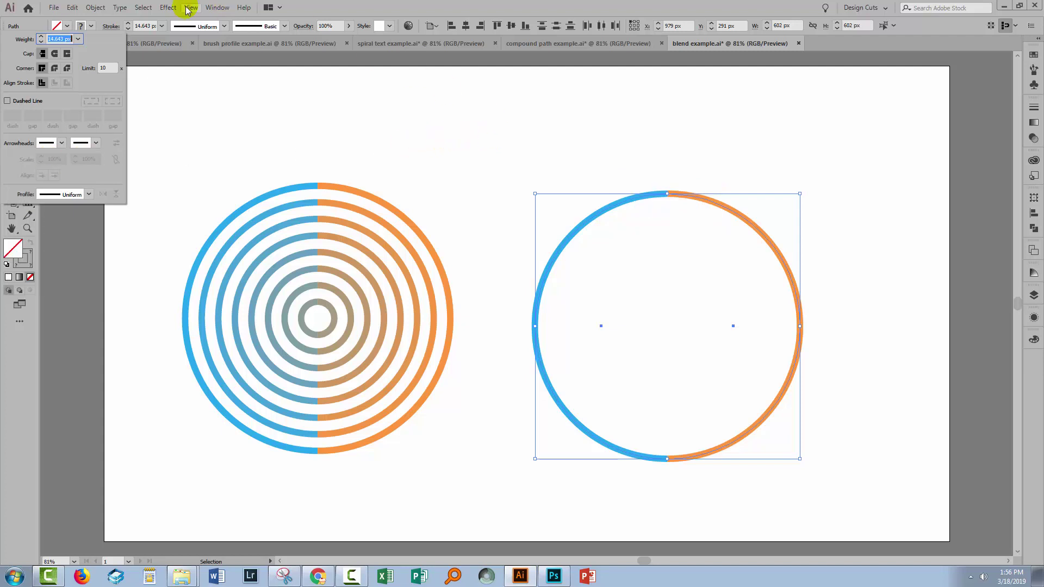
pyautogui.click(87, 9)
# Step: Make a blend from the right circle's blue and orange halves
pyautogui.click(94, 8)
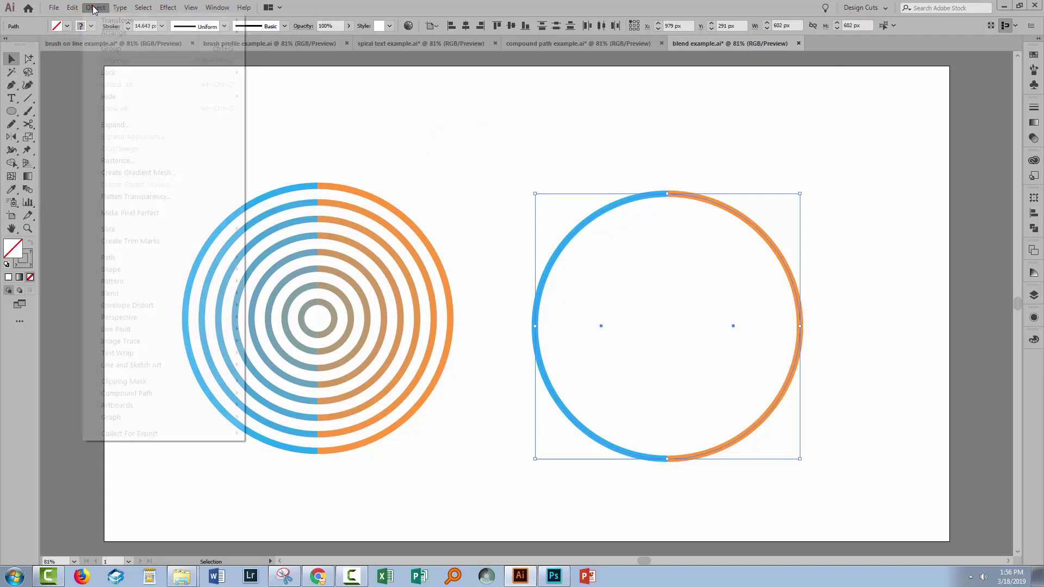
pyautogui.moveTo(130, 293)
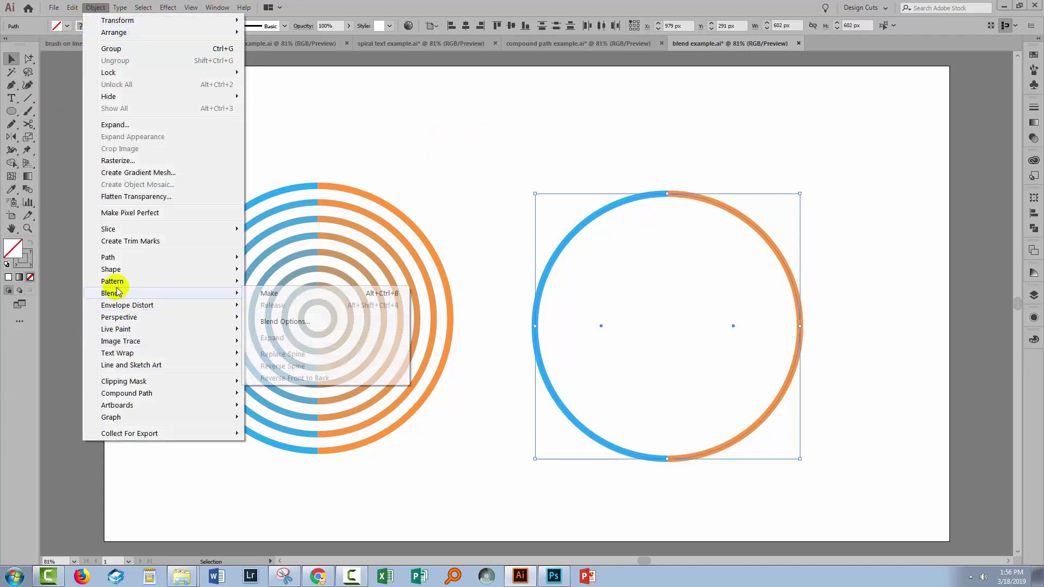
pyautogui.click(270, 295)
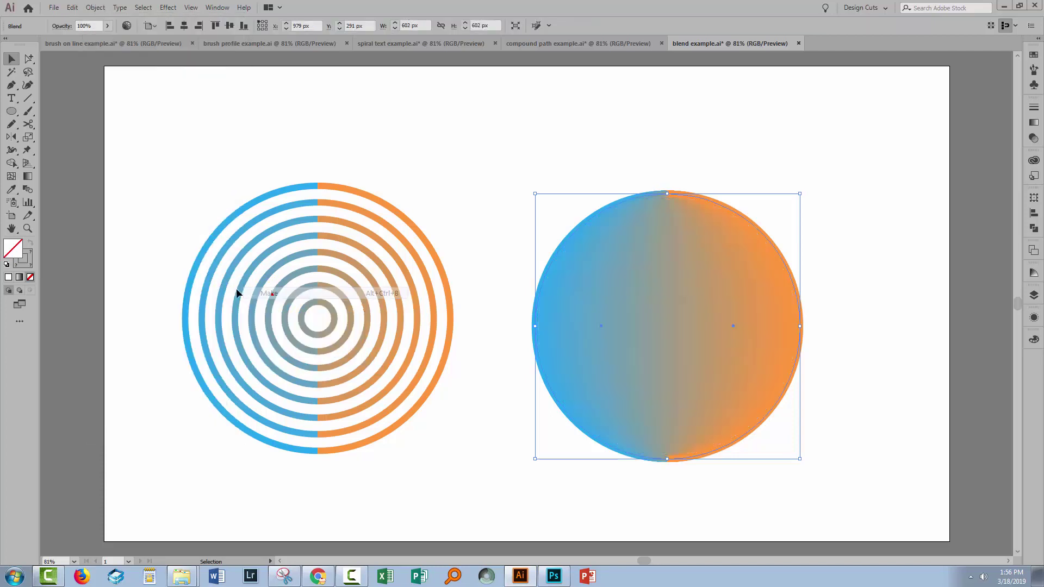
# Step: Set the right circle's blend spacing to Specified Steps with 15 steps
pyautogui.doubleClick(28, 190)
pyautogui.click(399, 146)
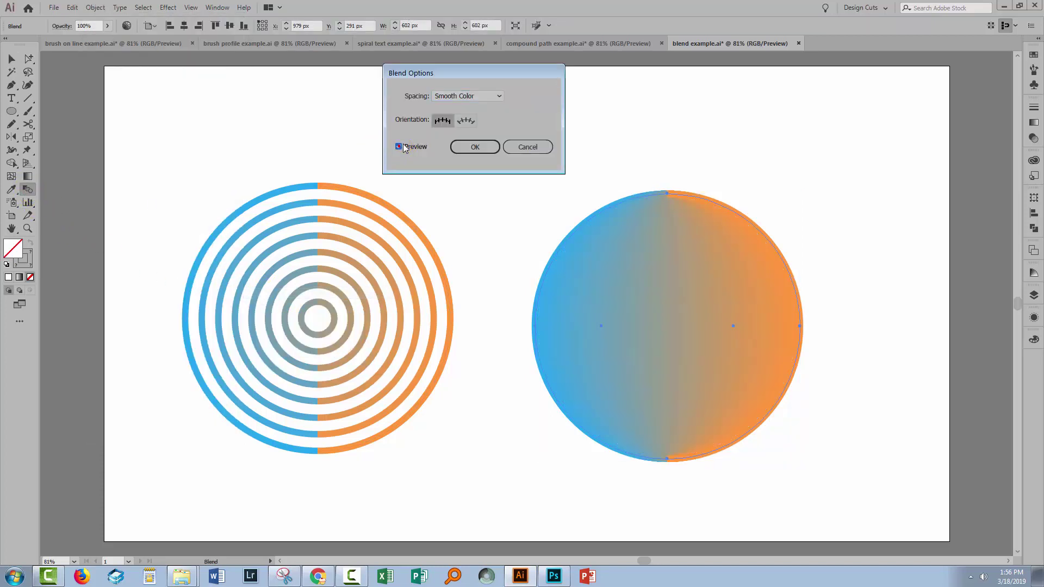
pyautogui.click(476, 93)
pyautogui.click(457, 118)
pyautogui.click(532, 96)
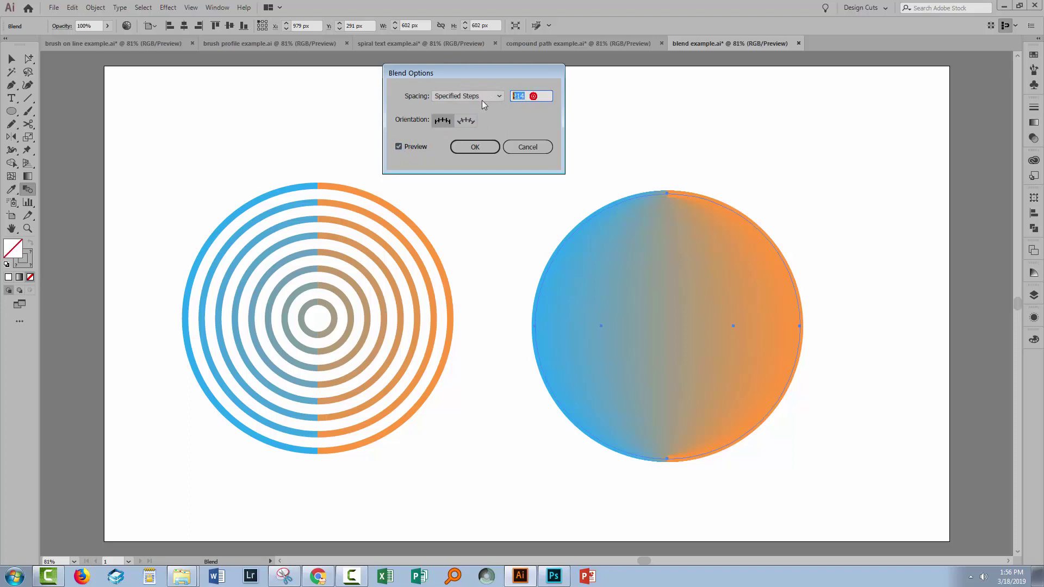
pyautogui.write('15')
pyautogui.press('Tab')
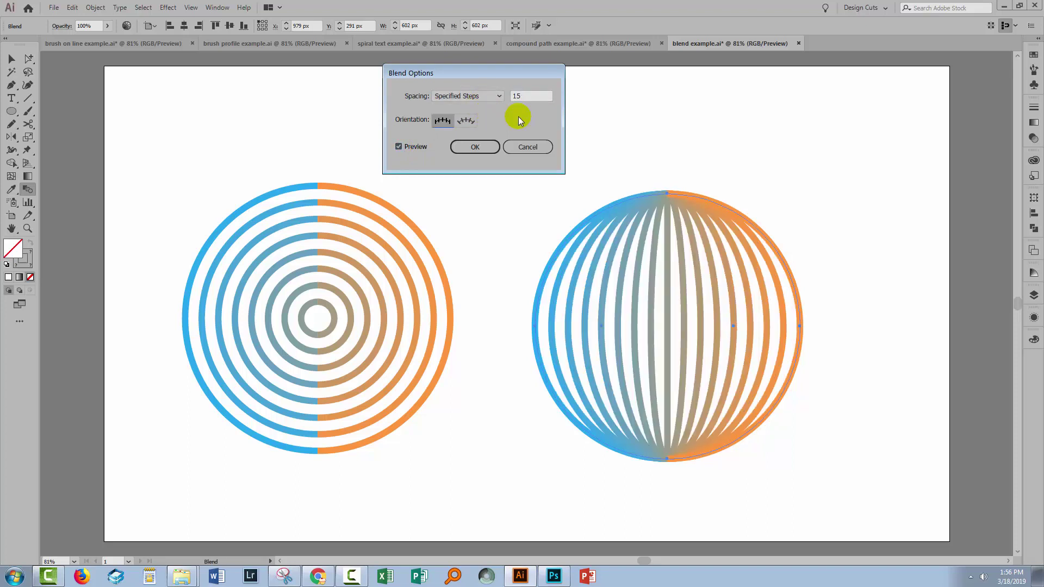
pyautogui.click(480, 146)
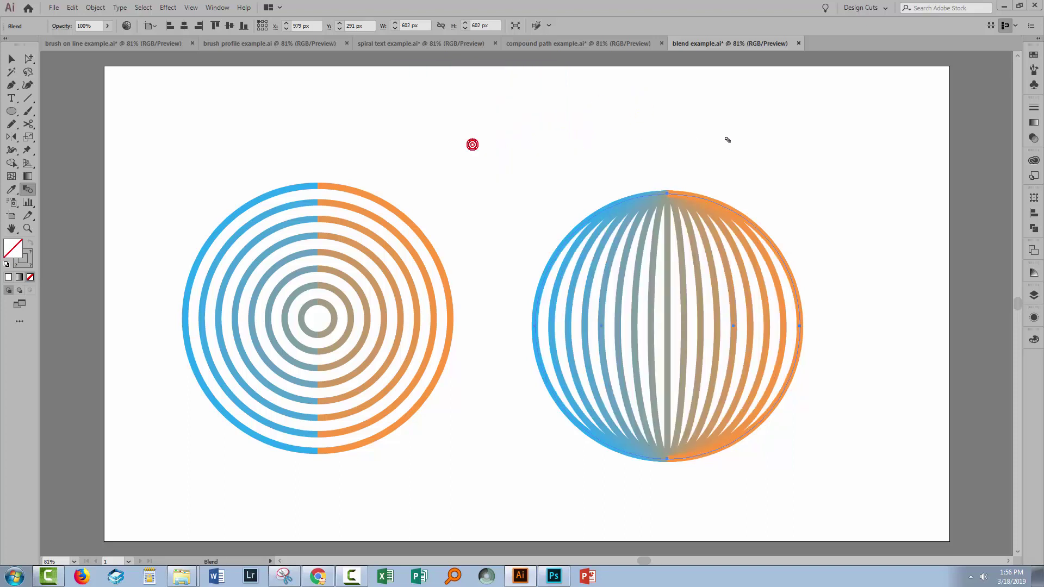
pyautogui.click(11, 58)
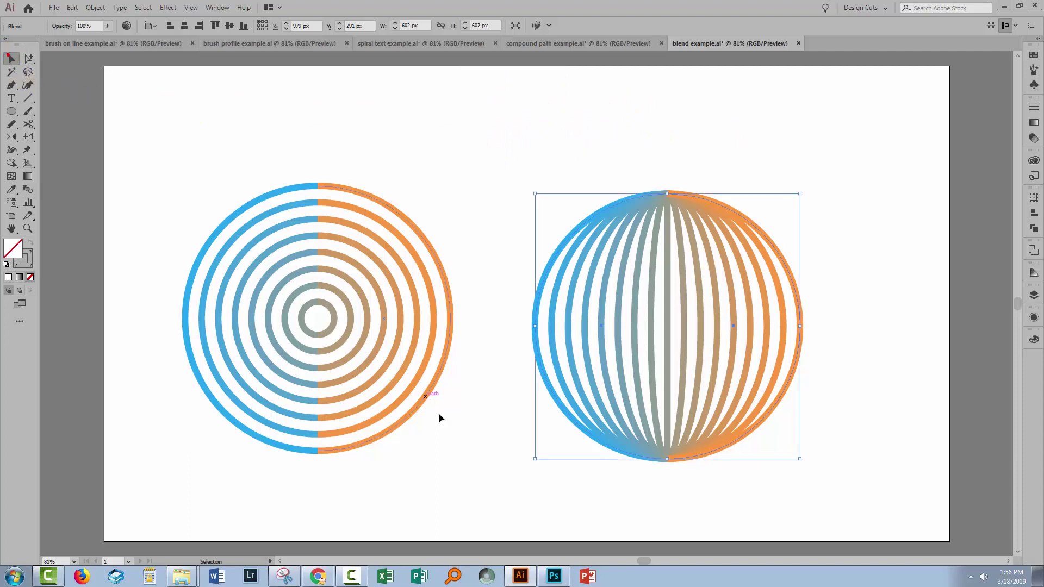
# Step: Alt-drag a copy of the brushed curve lower on the page in brush on line example
pyautogui.click(463, 495)
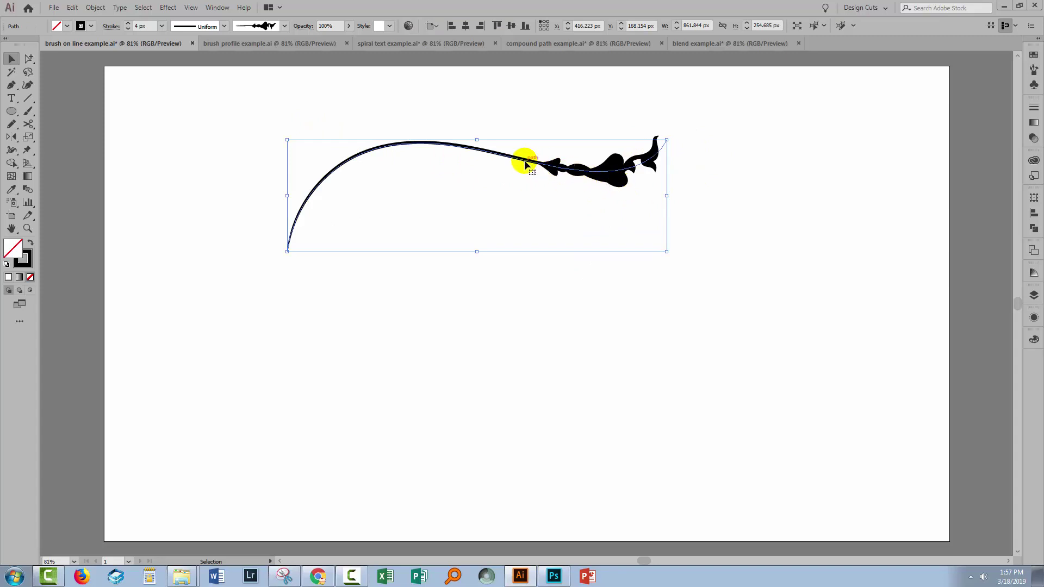
pyautogui.moveTo(522, 163); pyautogui.dragTo(523, 389)
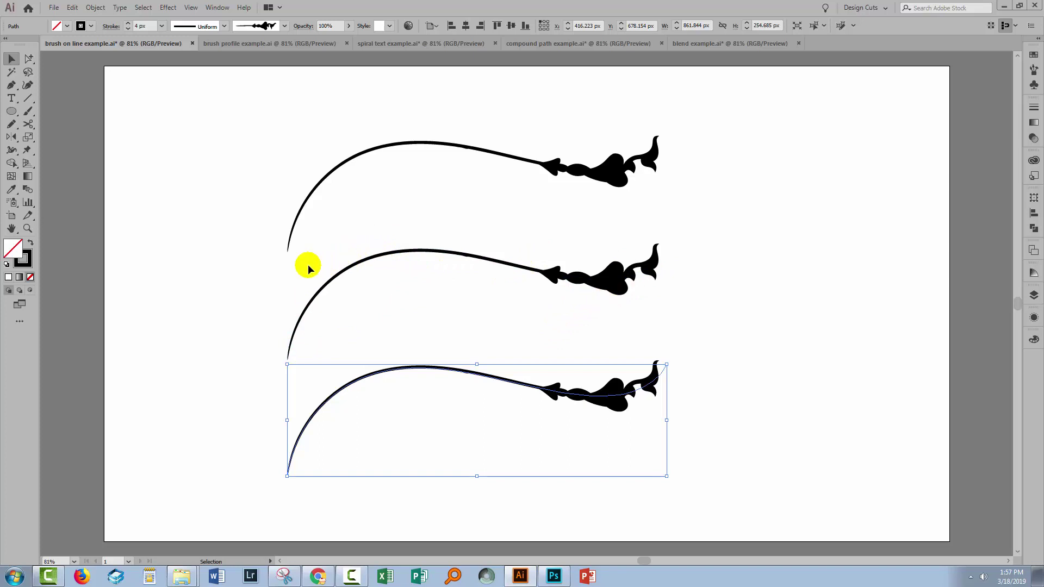
# Step: Turn on Flip Along for the middle curve's brush so its flourish moves left
pyautogui.click(270, 278)
pyautogui.moveTo(302, 272); pyautogui.dragTo(400, 298)
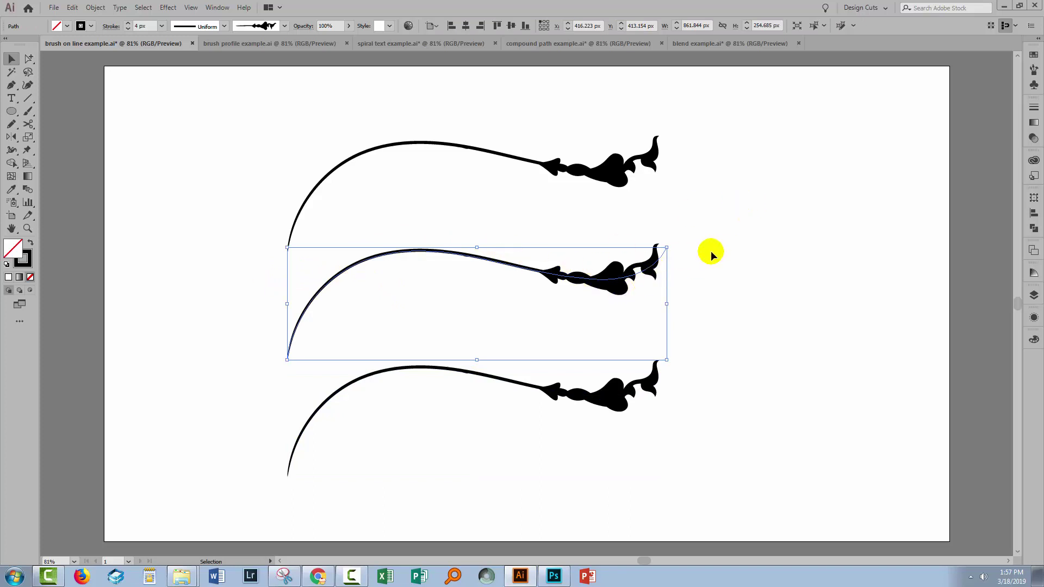
pyautogui.click(1034, 70)
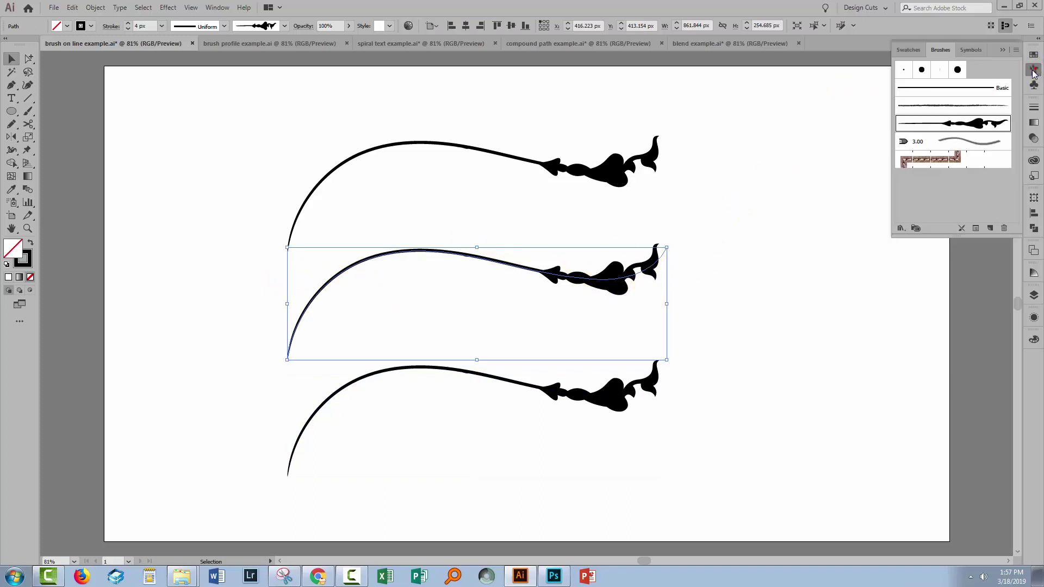
pyautogui.click(976, 229)
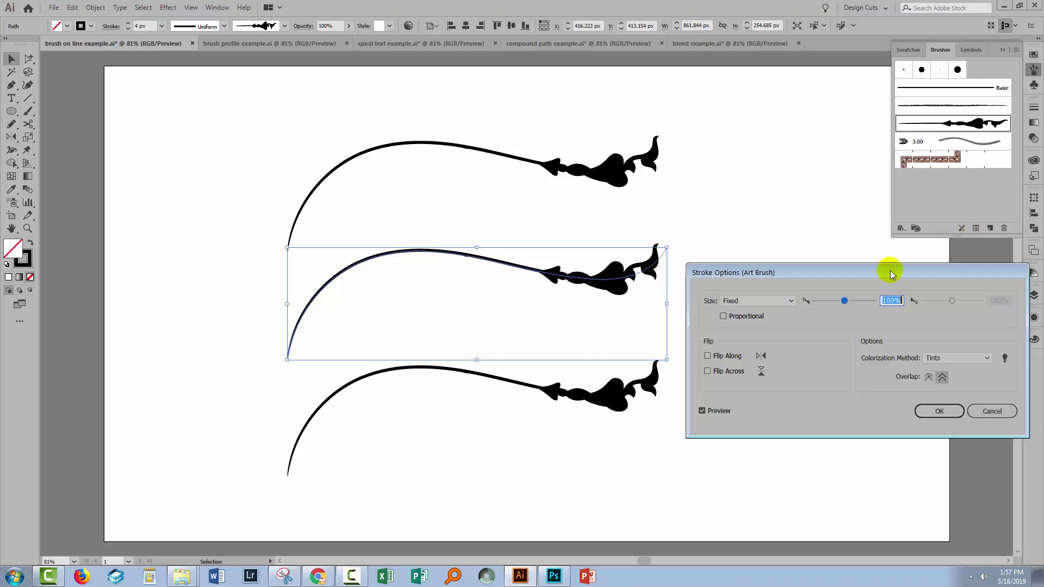
pyautogui.click(708, 356)
pyautogui.click(941, 411)
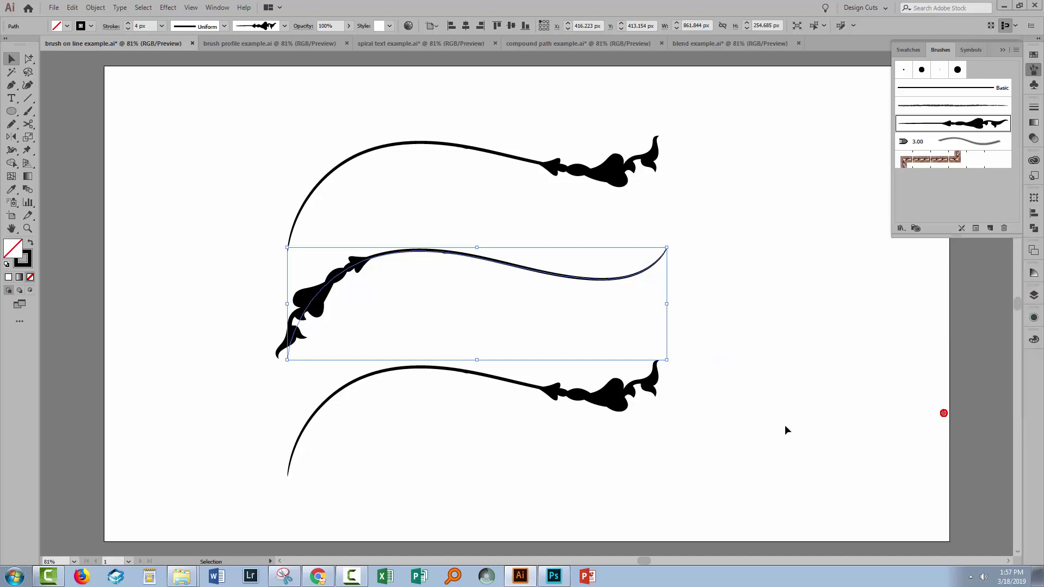
pyautogui.click(787, 430)
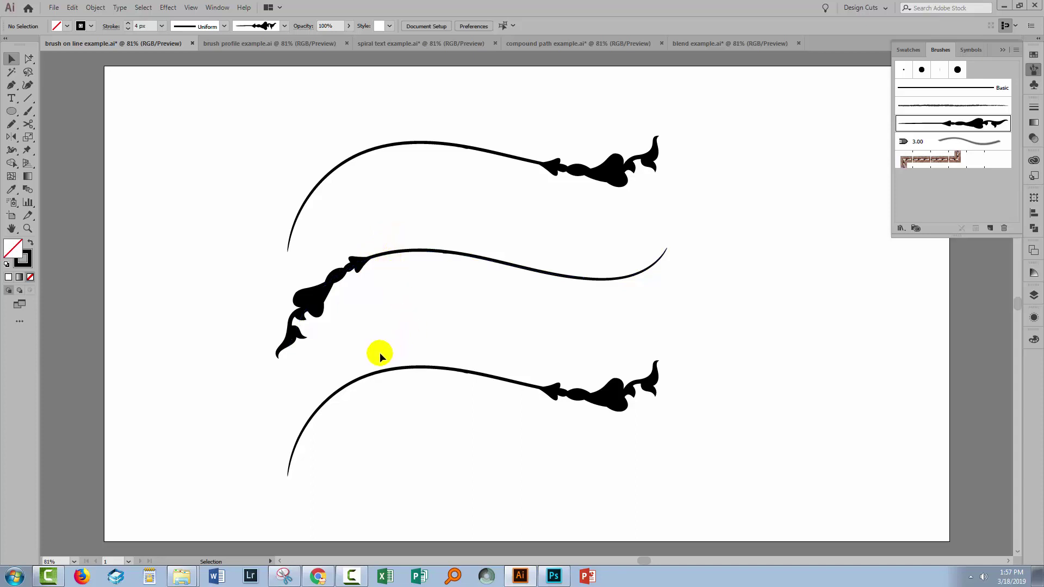
# Step: Select the bottom brushed curve and apply Reverse Path Direction to it
pyautogui.moveTo(371, 351); pyautogui.dragTo(581, 474)
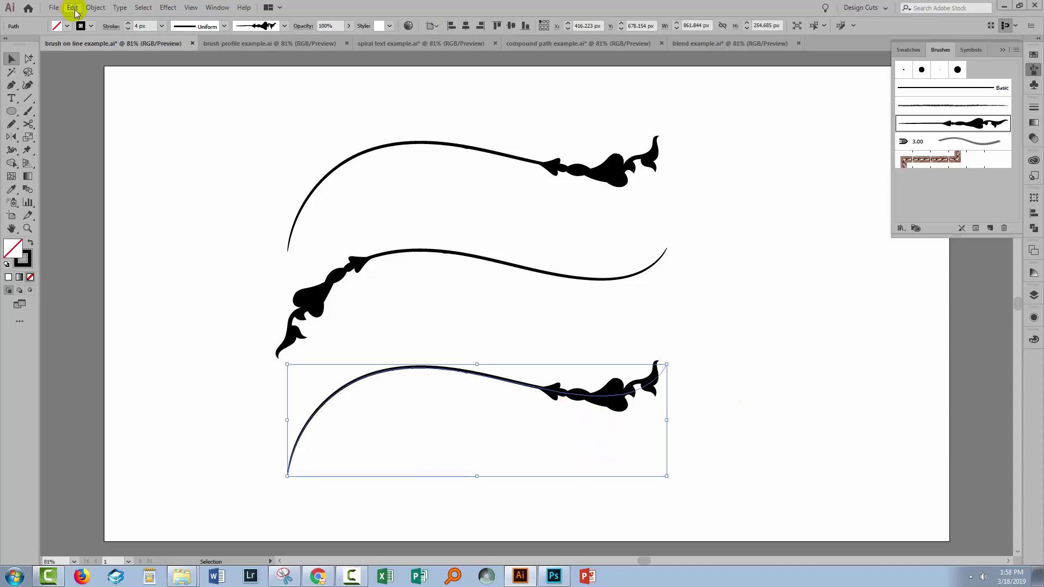
pyautogui.click(95, 8)
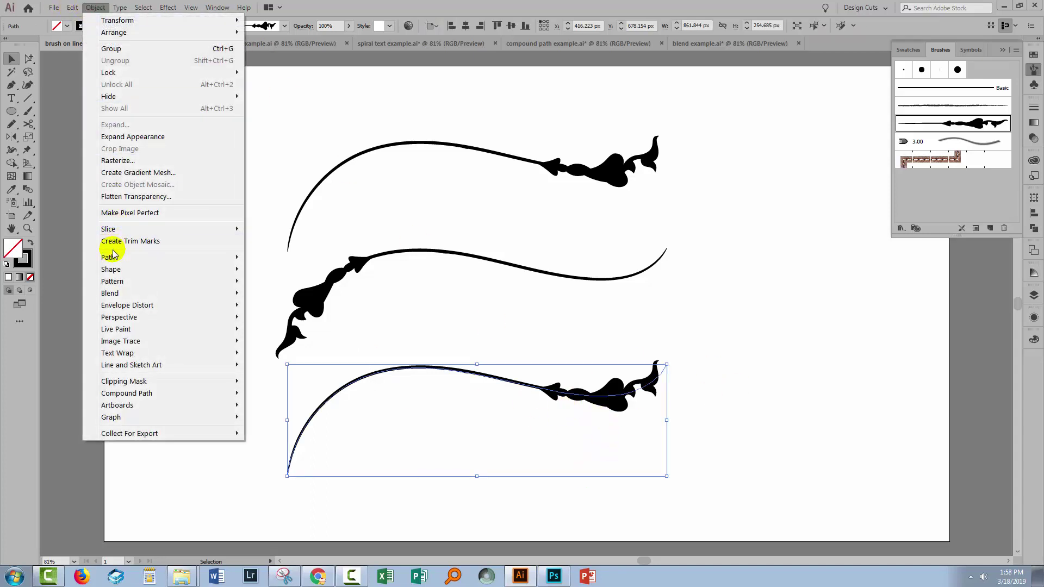
pyautogui.moveTo(113, 256)
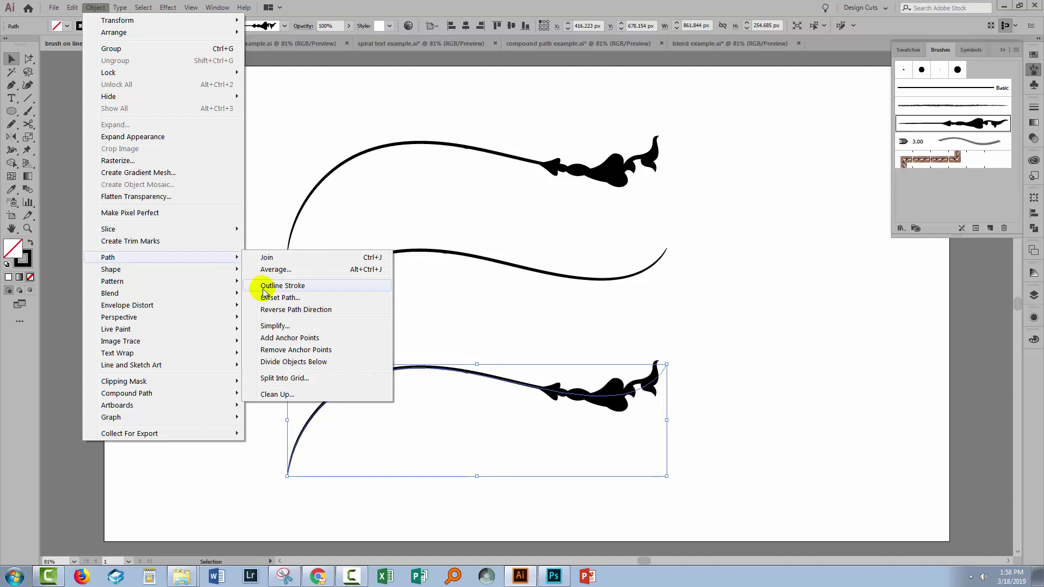
pyautogui.click(288, 311)
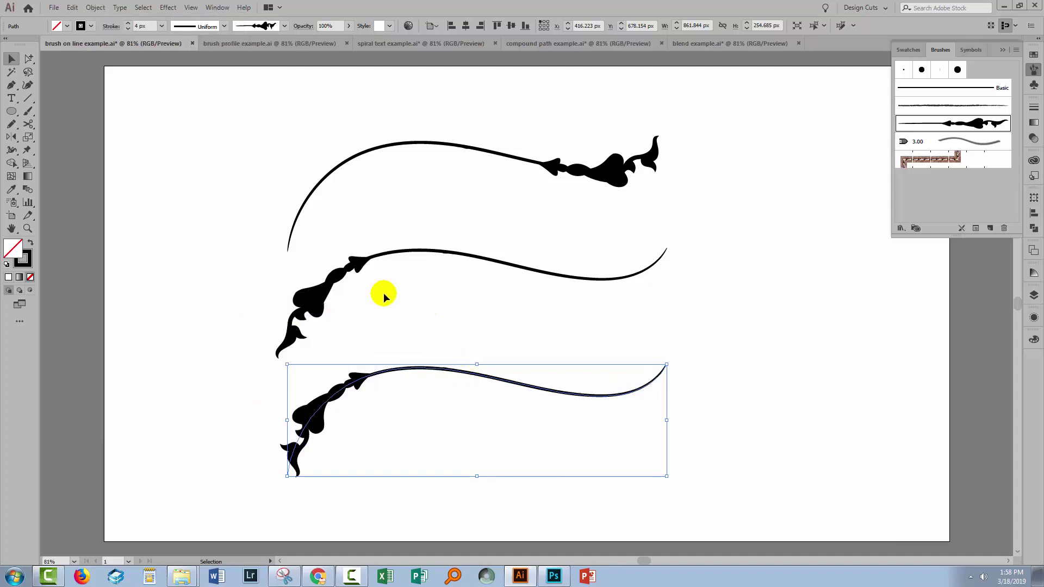
# Step: Give all three brushed curves Arrow 1 end arrowheads, then select the bottom curve
pyautogui.moveTo(317, 132); pyautogui.dragTo(412, 428)
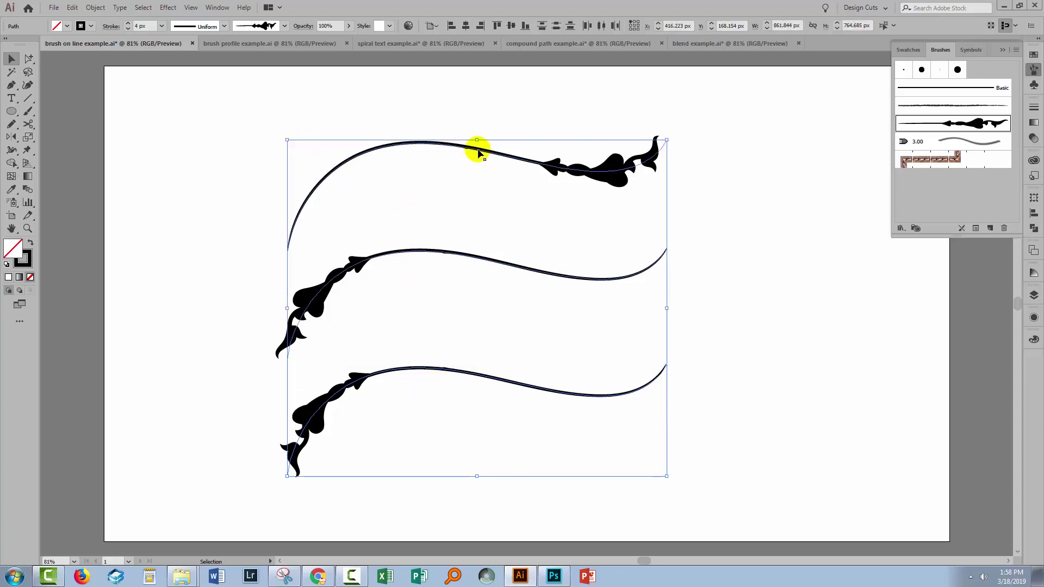
pyautogui.click(110, 27)
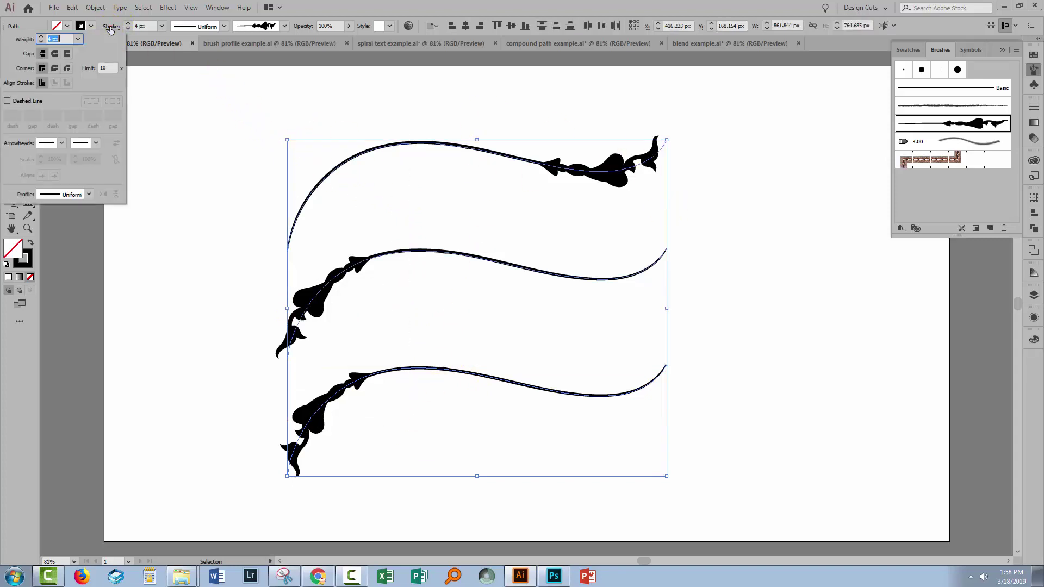
pyautogui.click(97, 143)
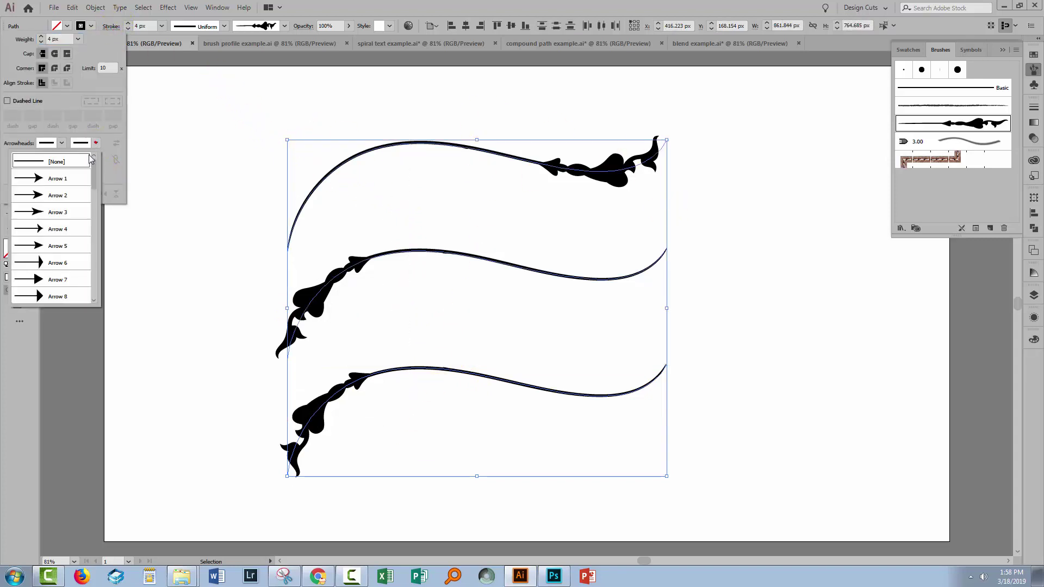
pyautogui.click(62, 183)
pyautogui.click(687, 182)
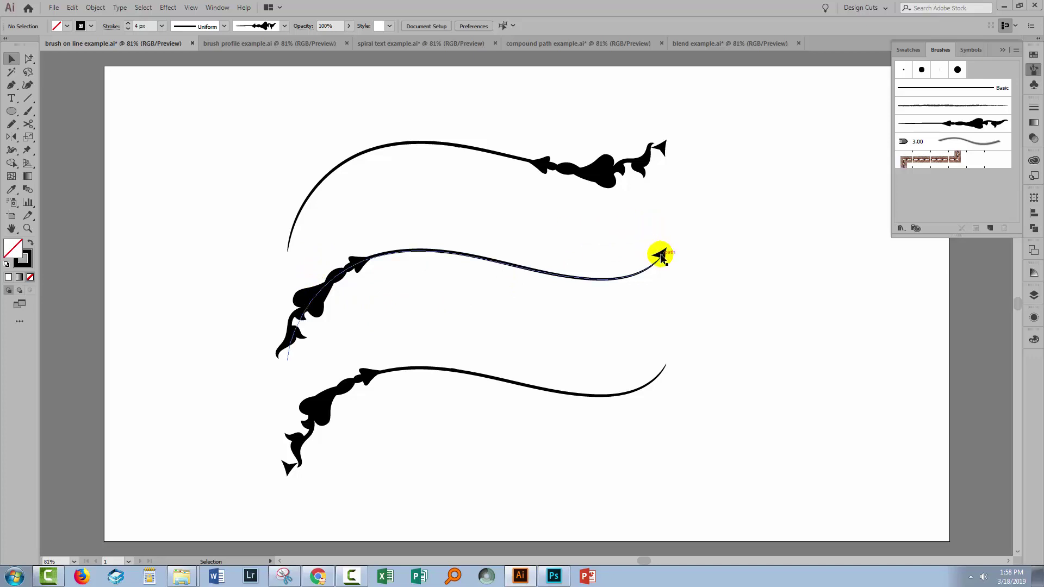
pyautogui.click(361, 383)
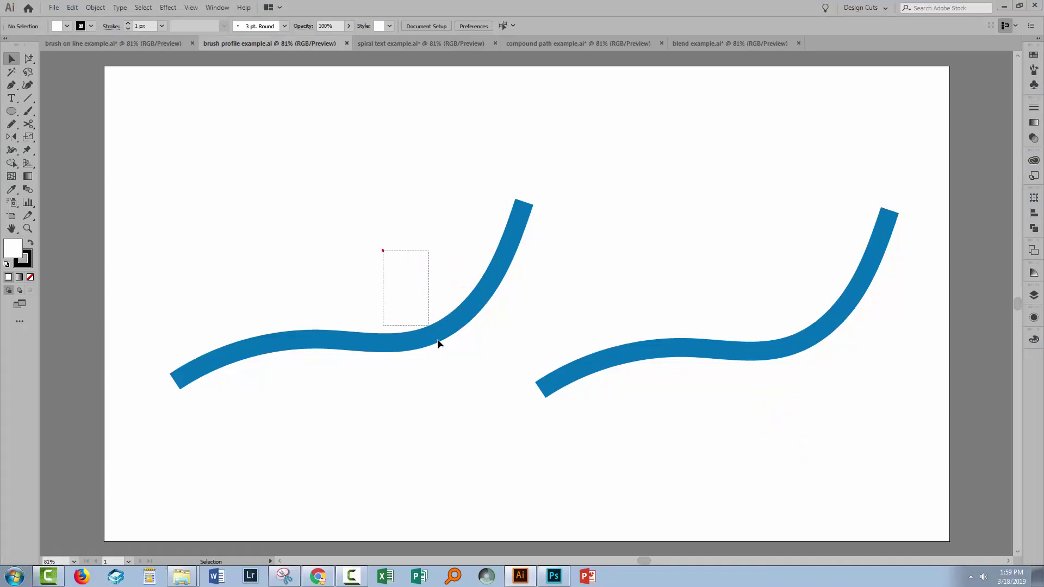
pyautogui.moveTo(438, 343); pyautogui.dragTo(582, 475)
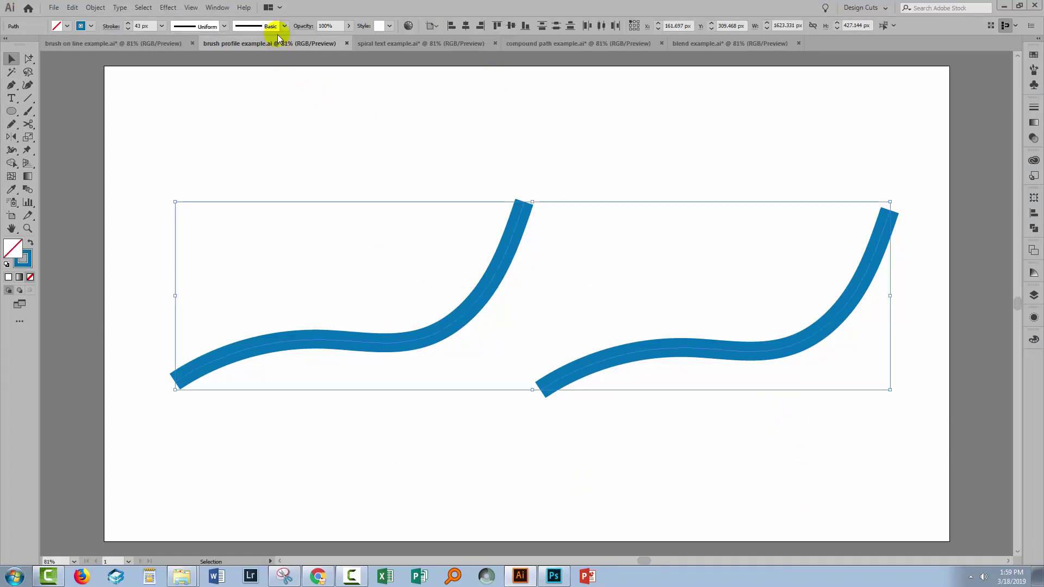
pyautogui.click(224, 27)
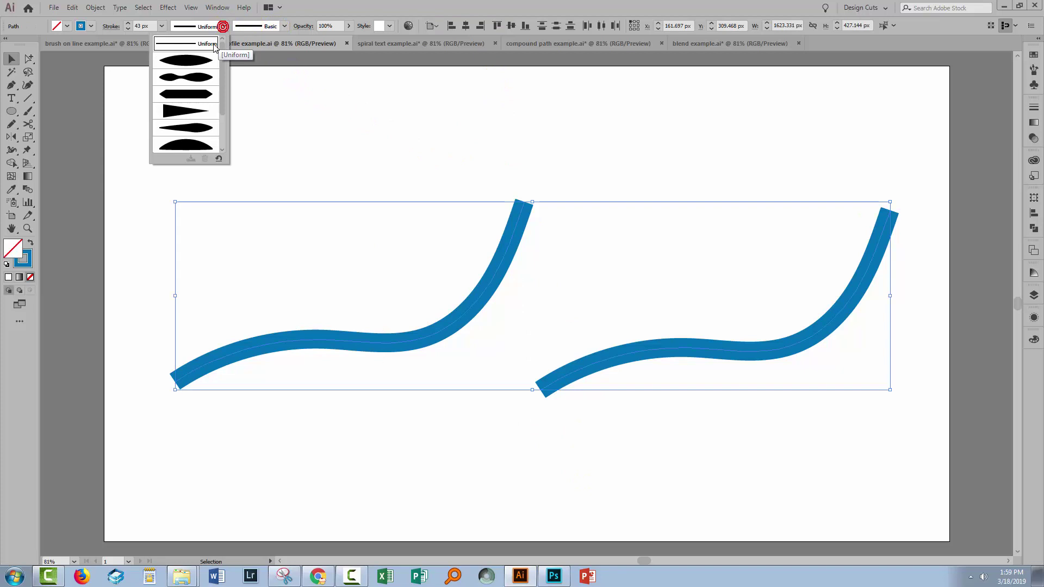
pyautogui.click(170, 112)
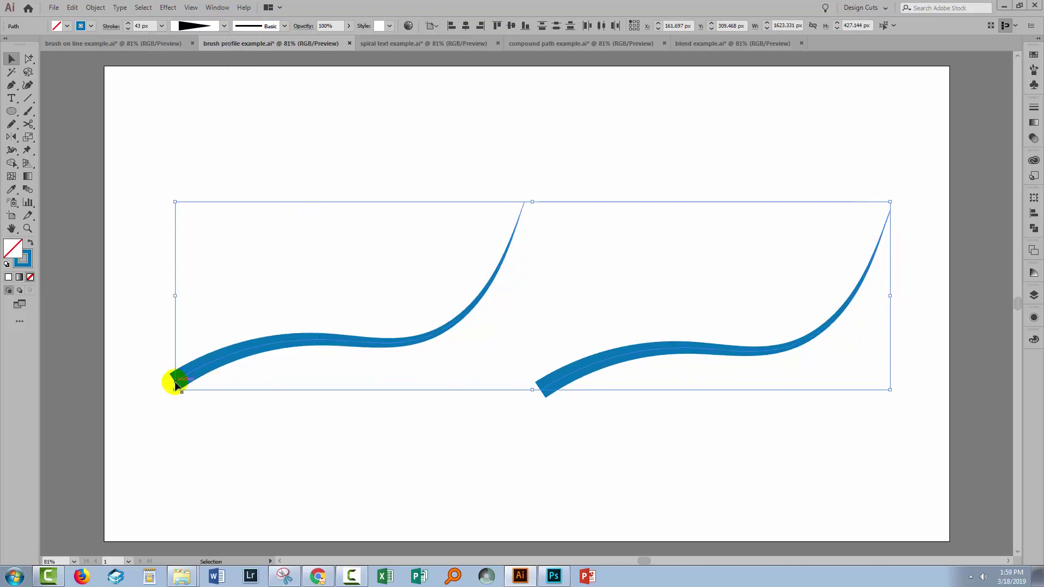
pyautogui.click(537, 153)
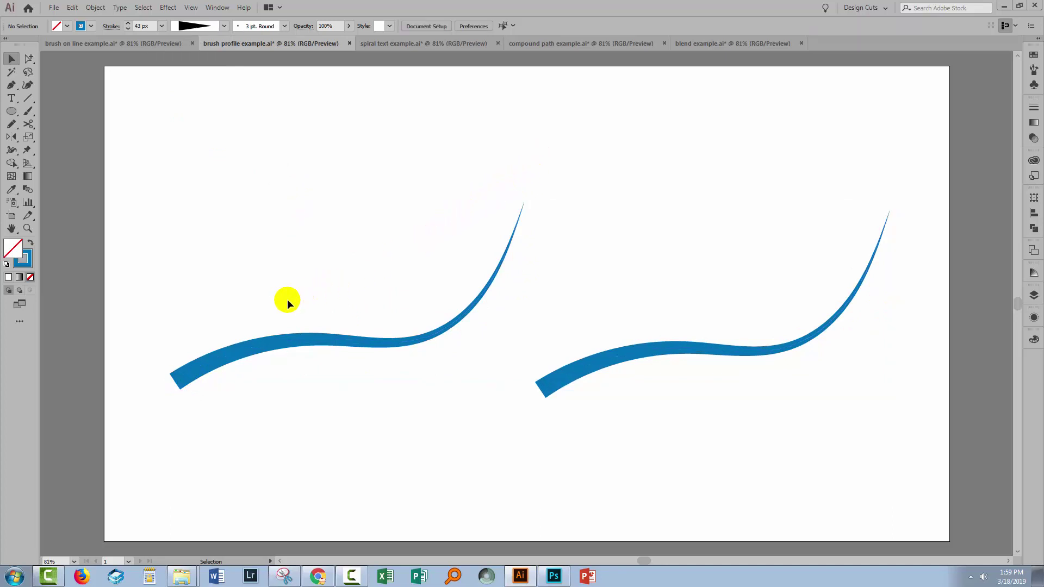
pyautogui.click(259, 350)
# Step: Flip the left stroke's width profile along its path in the Stroke panel
pyautogui.moveTo(181, 315); pyautogui.dragTo(277, 408)
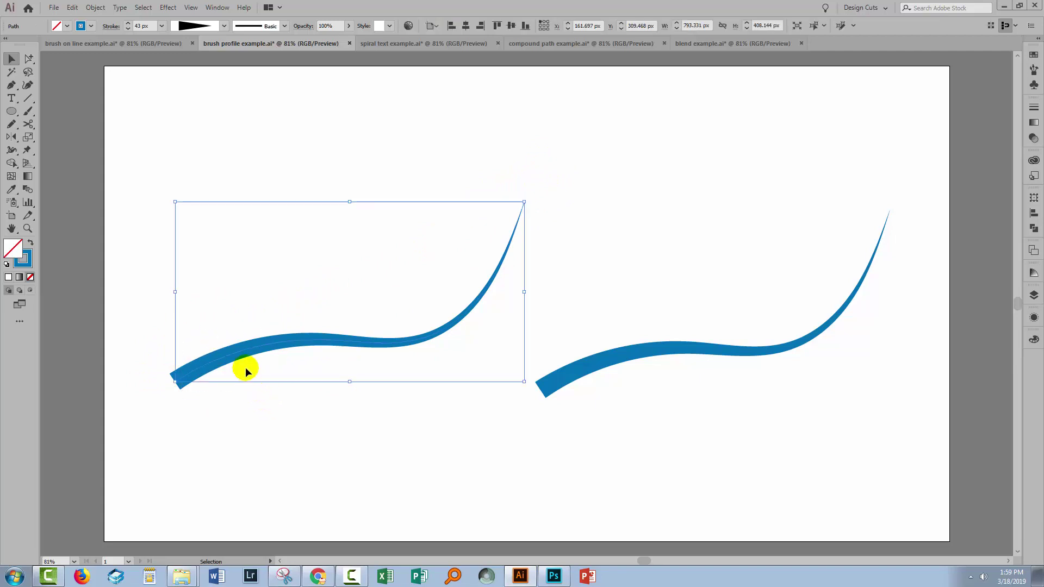
pyautogui.click(109, 26)
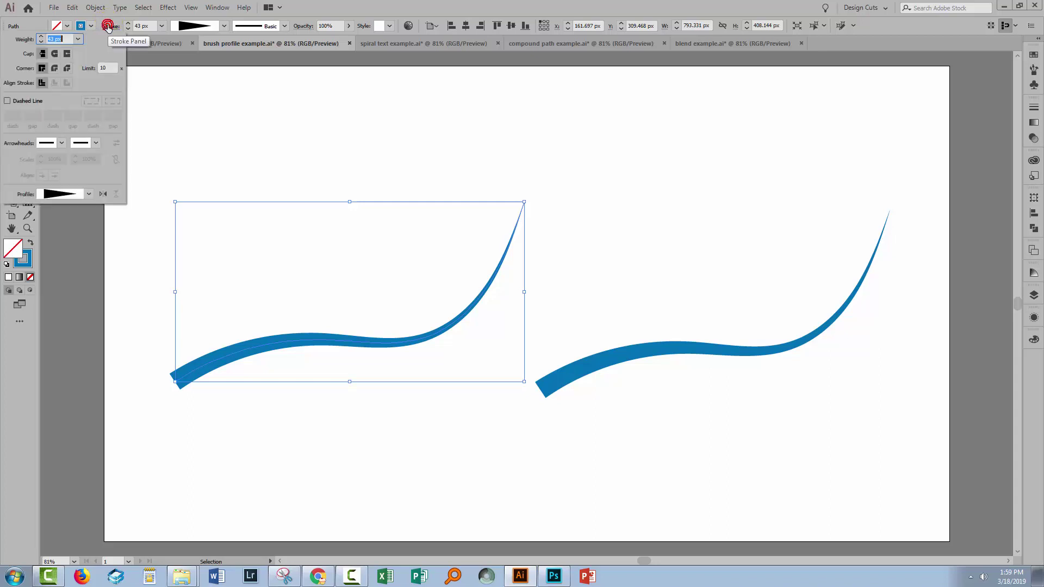
pyautogui.click(103, 194)
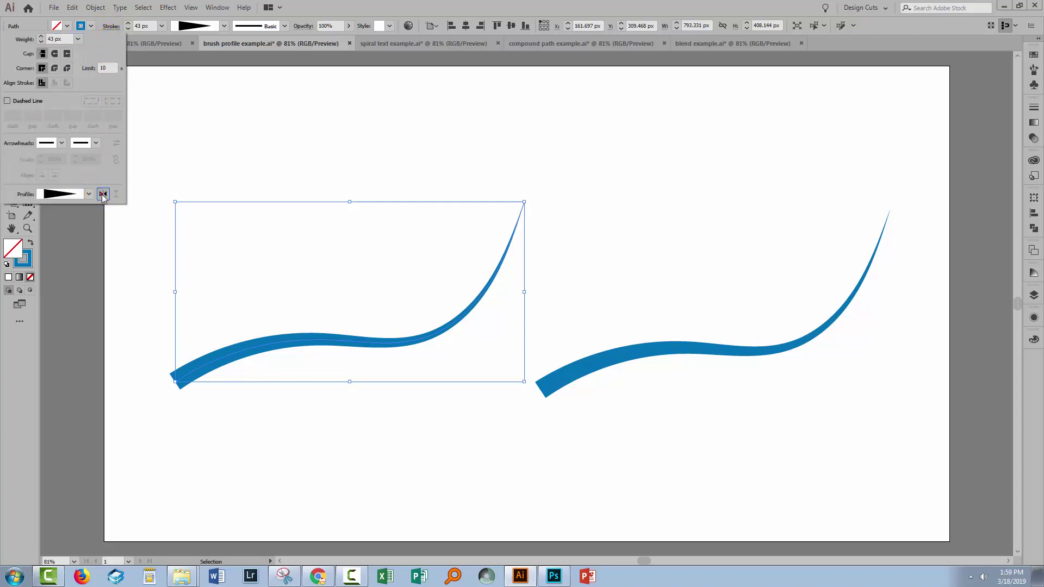
pyautogui.click(245, 162)
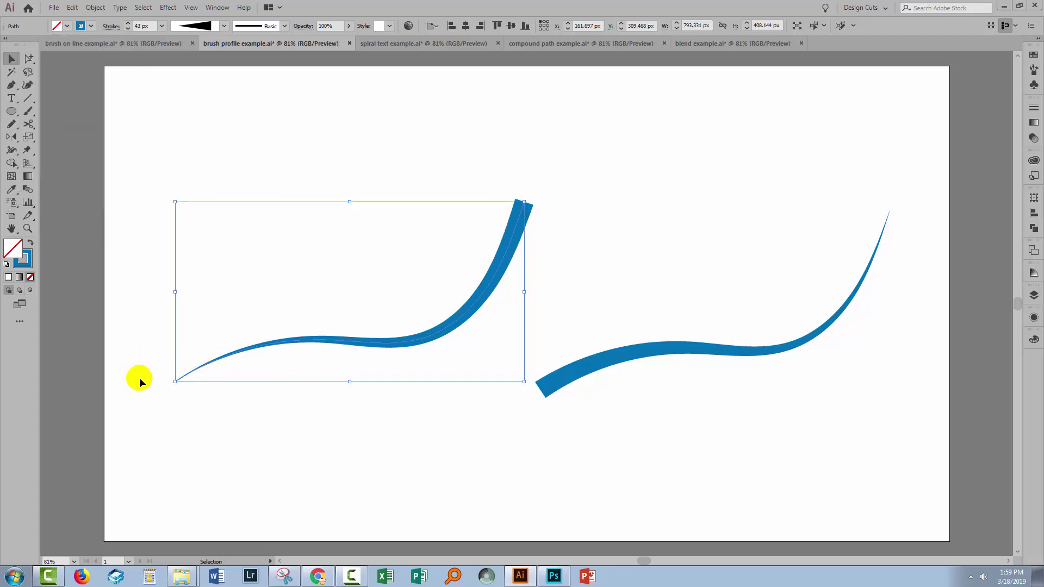
# Step: Try Arrow 1 end arrowheads on both strokes, then set them back to none
pyautogui.moveTo(327, 137)
pyautogui.mouseDown()
pyautogui.moveTo(699, 489)
pyautogui.moveTo(800, 373)
pyautogui.mouseUp()
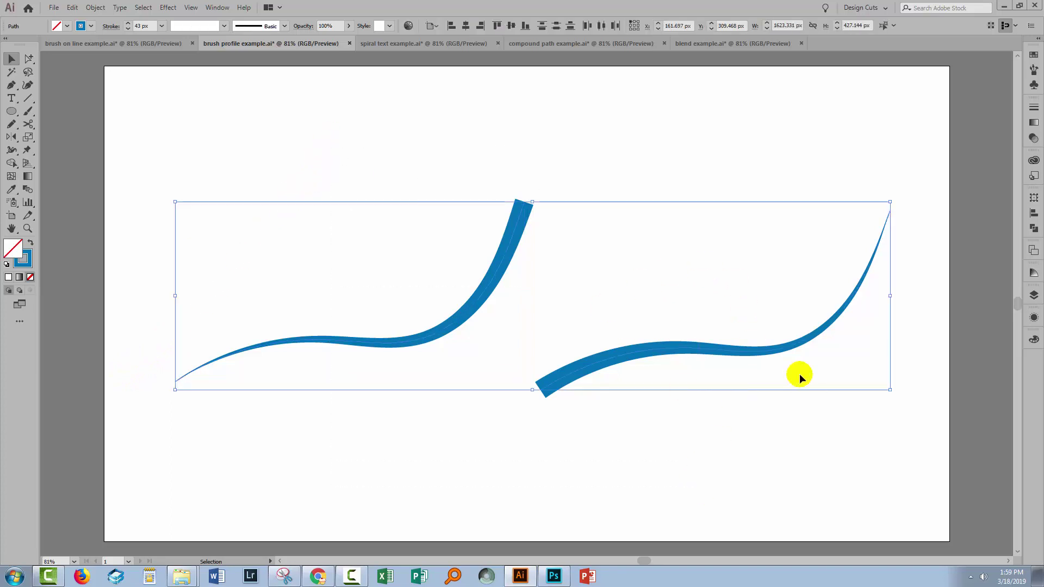
pyautogui.click(112, 27)
pyautogui.click(95, 143)
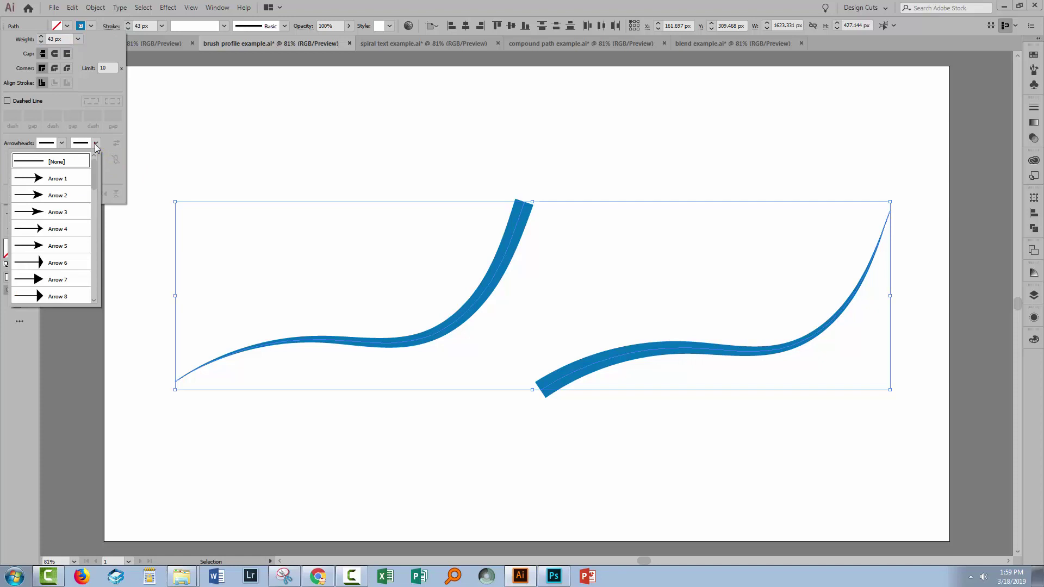
pyautogui.click(59, 178)
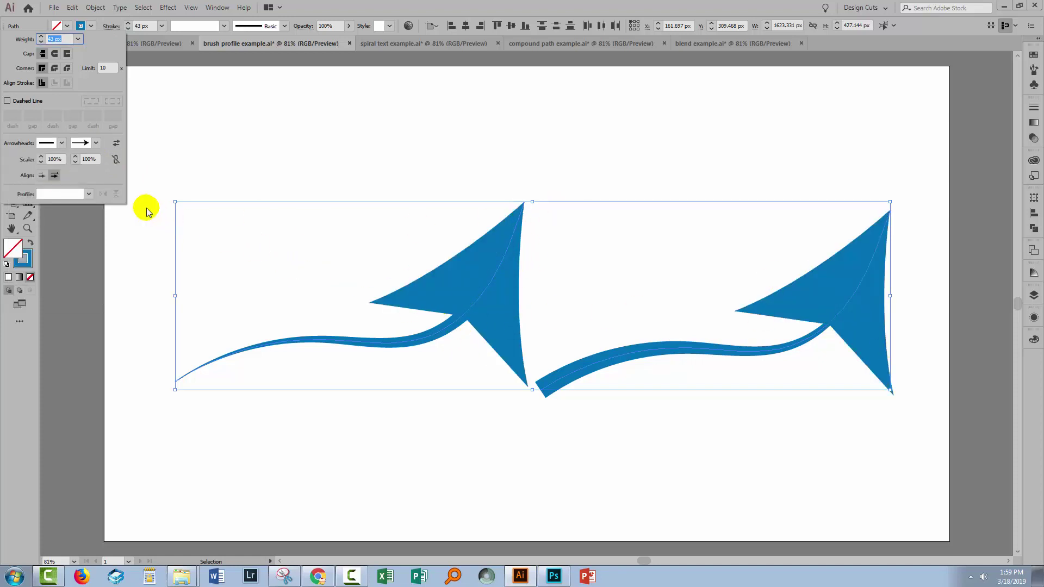
pyautogui.click(95, 143)
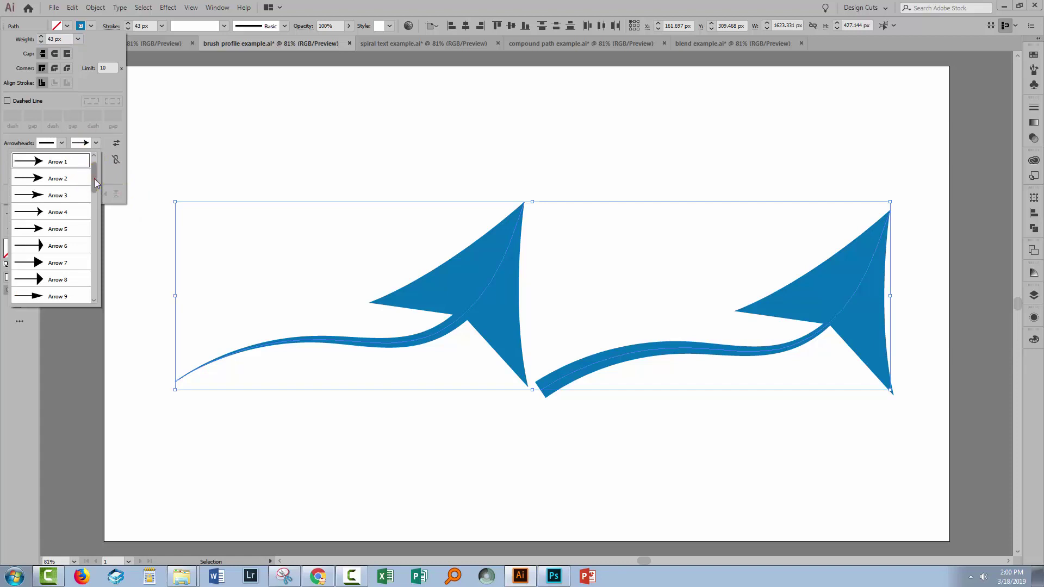
pyautogui.click(57, 162)
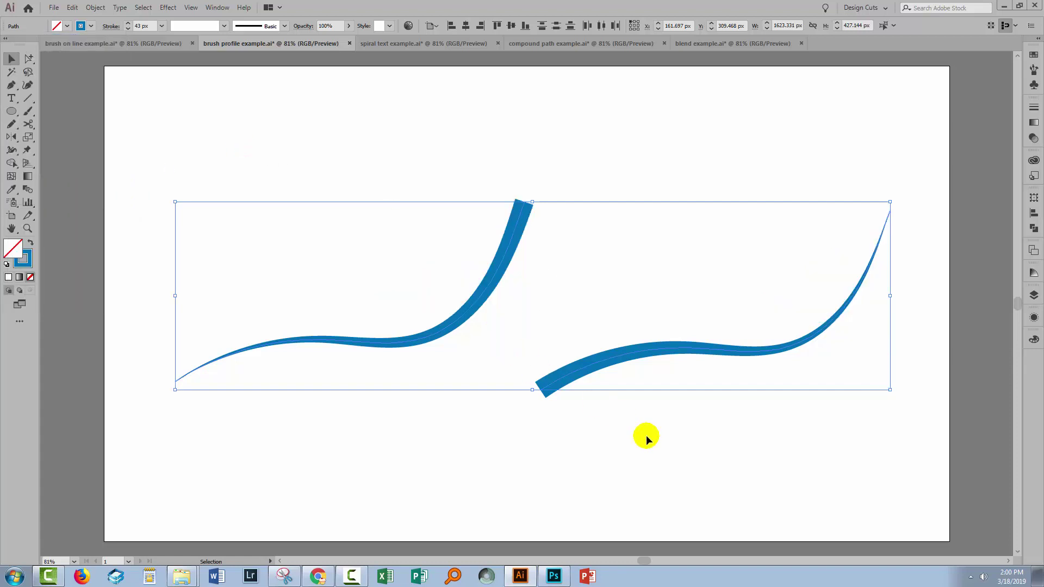
# Step: Reverse the right stroke's path with the Pen tool so its thick end sits at the top right
pyautogui.click(661, 475)
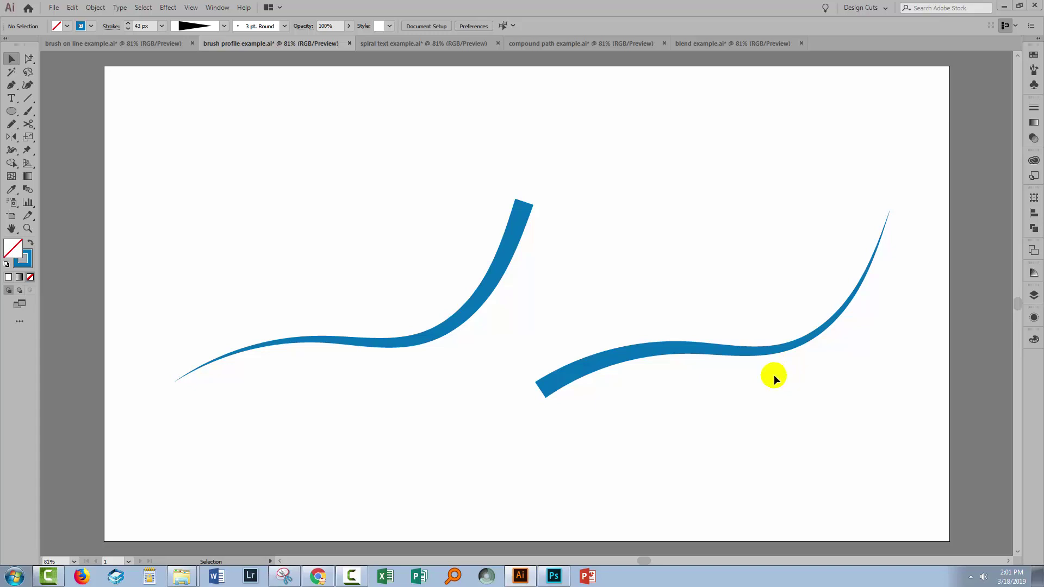
pyautogui.moveTo(774, 374); pyautogui.dragTo(661, 292)
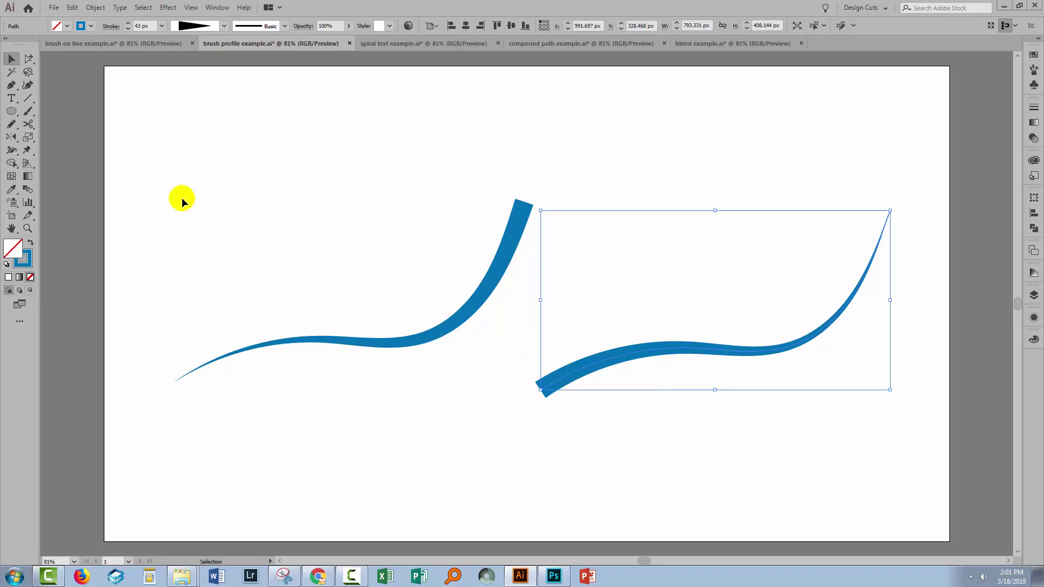
pyautogui.click(11, 85)
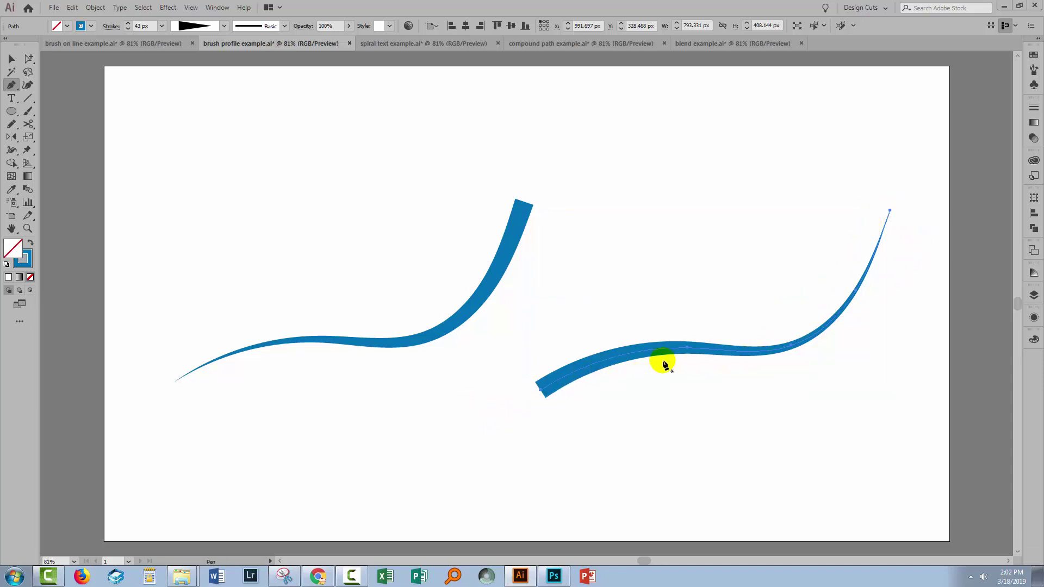
pyautogui.click(547, 396)
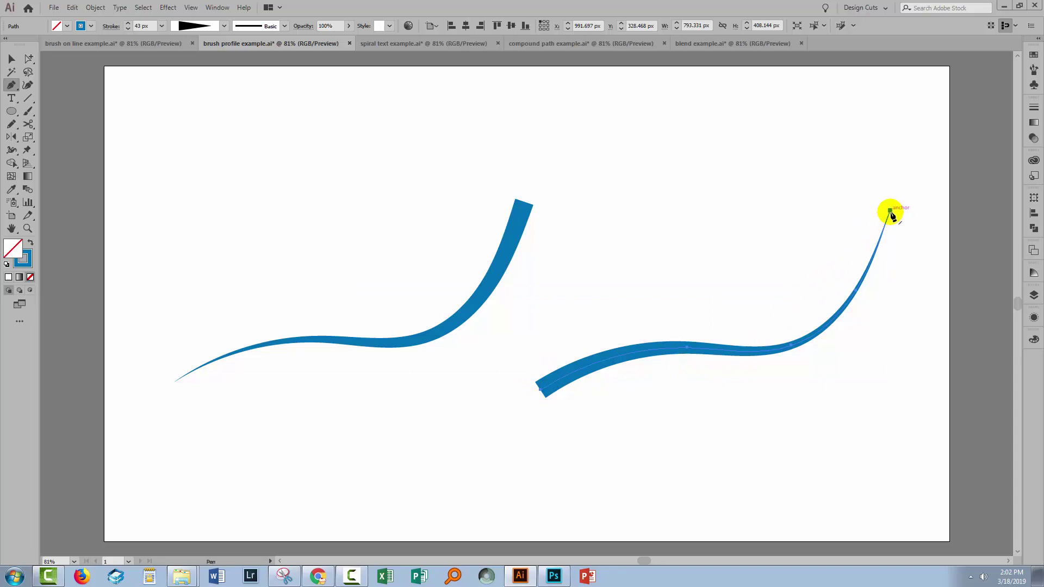
pyautogui.click(890, 212)
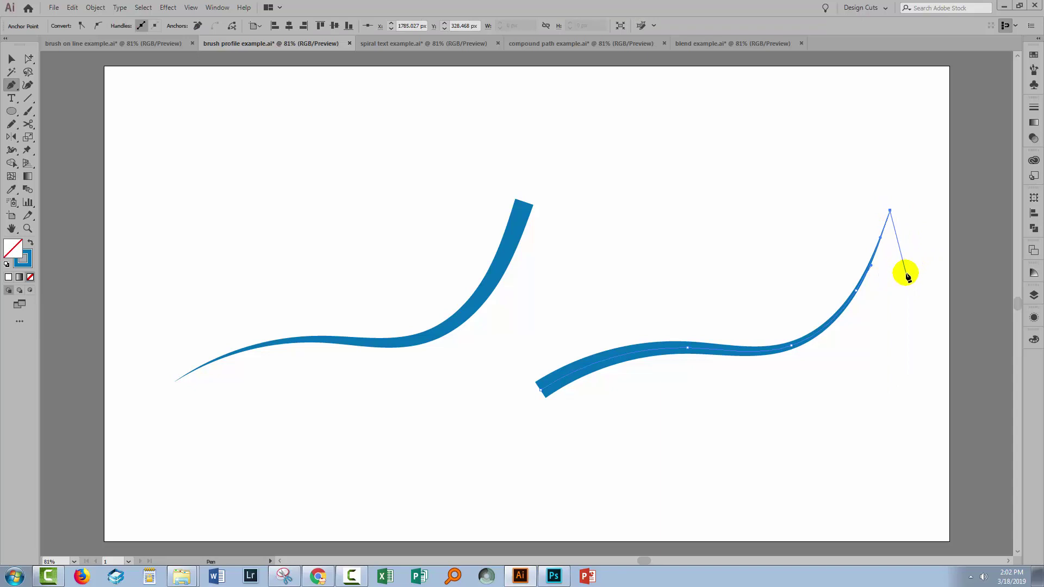
pyautogui.press('Escape')
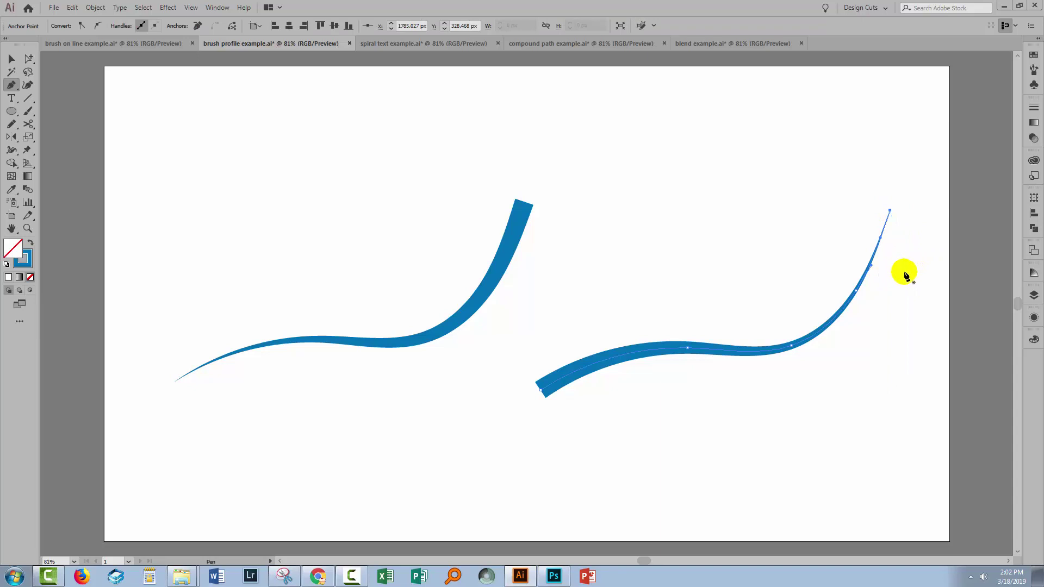
pyautogui.click(541, 390)
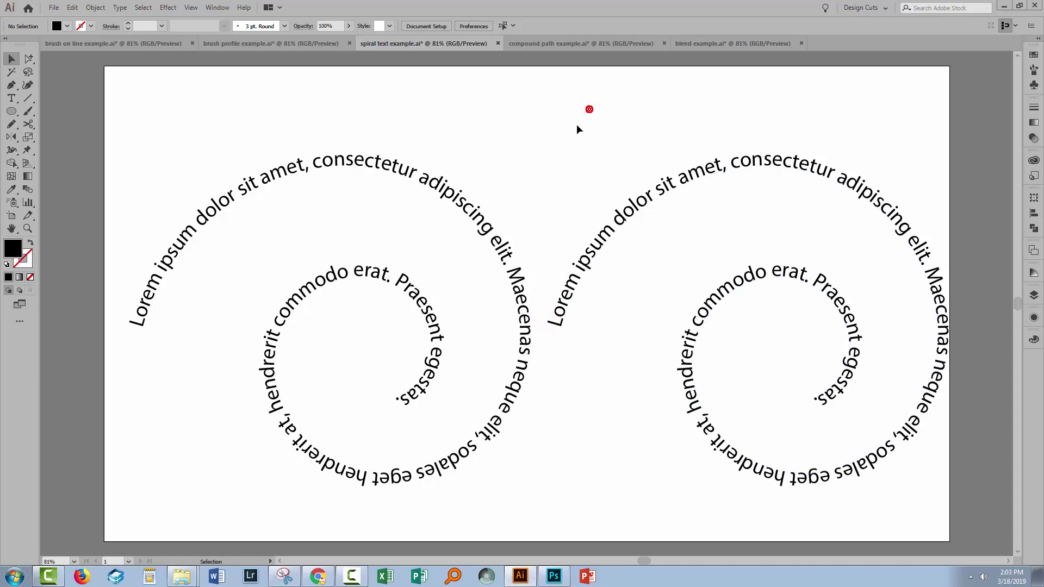
# Step: Apply Object > Path > Reverse Path Direction to the right spiral of Lorem ipsum text
pyautogui.moveTo(578, 124); pyautogui.dragTo(662, 340)
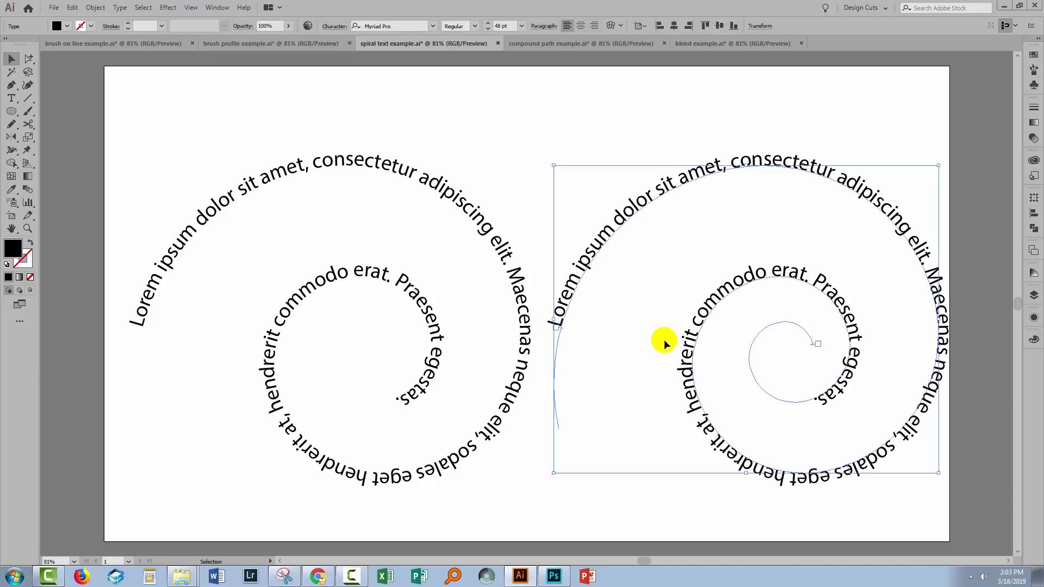
pyautogui.click(96, 9)
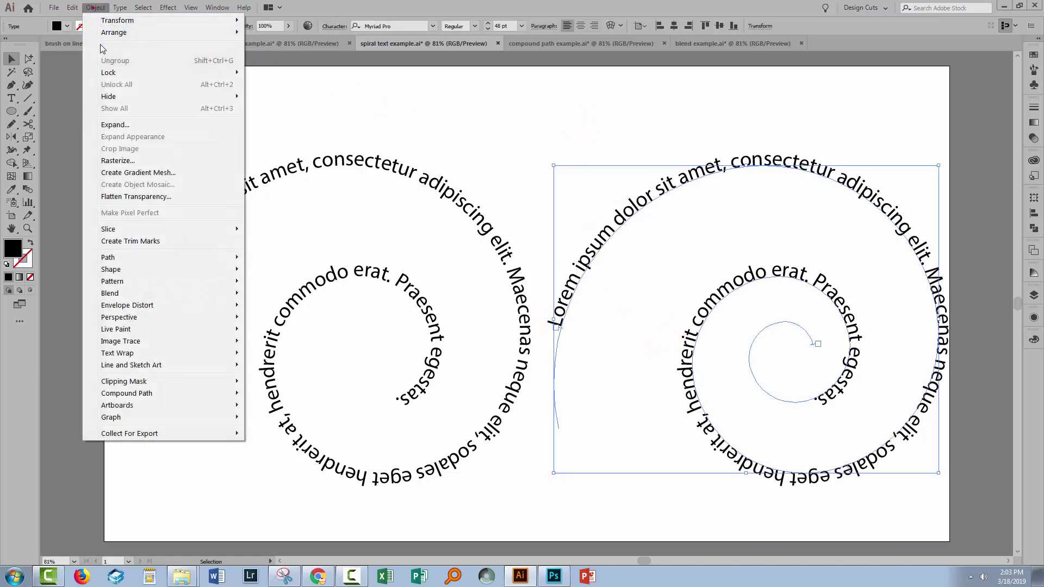
pyautogui.click(148, 260)
pyautogui.click(319, 310)
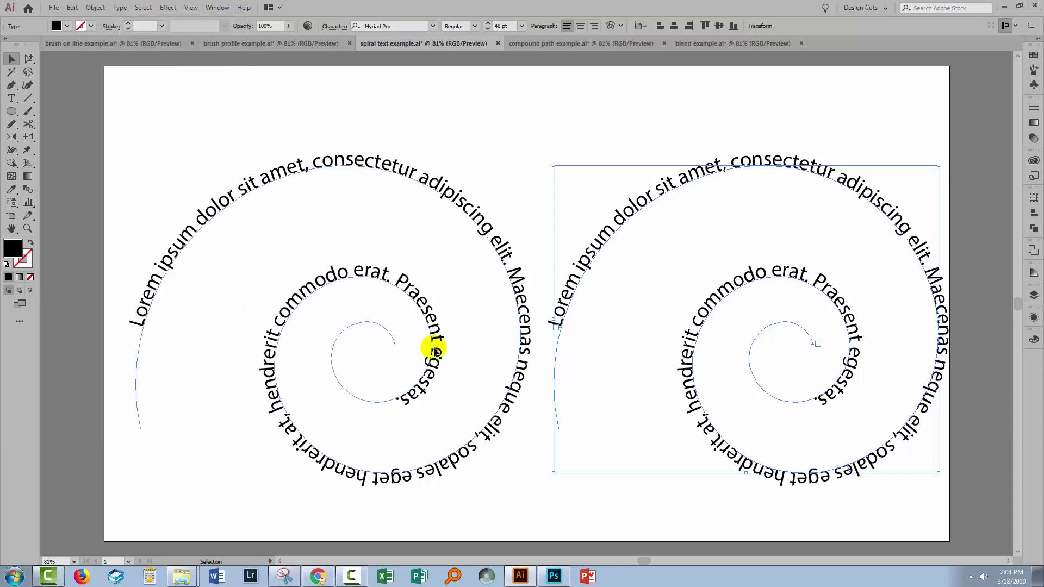
# Step: Use the Pen tool to re-run the right spiral from its inner end to its outer tail, reversing it, then deselect
pyautogui.click(10, 88)
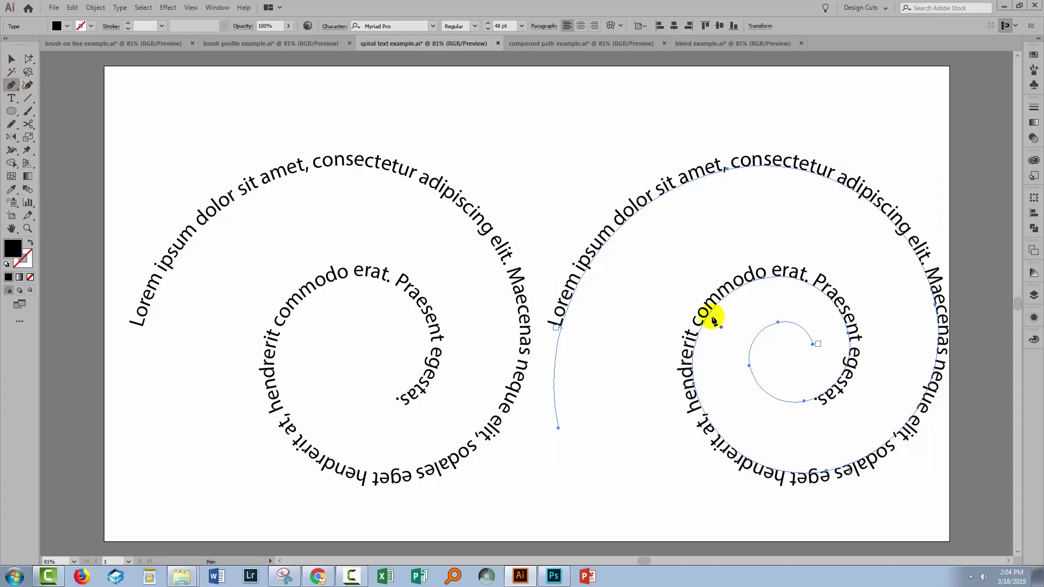
pyautogui.click(813, 345)
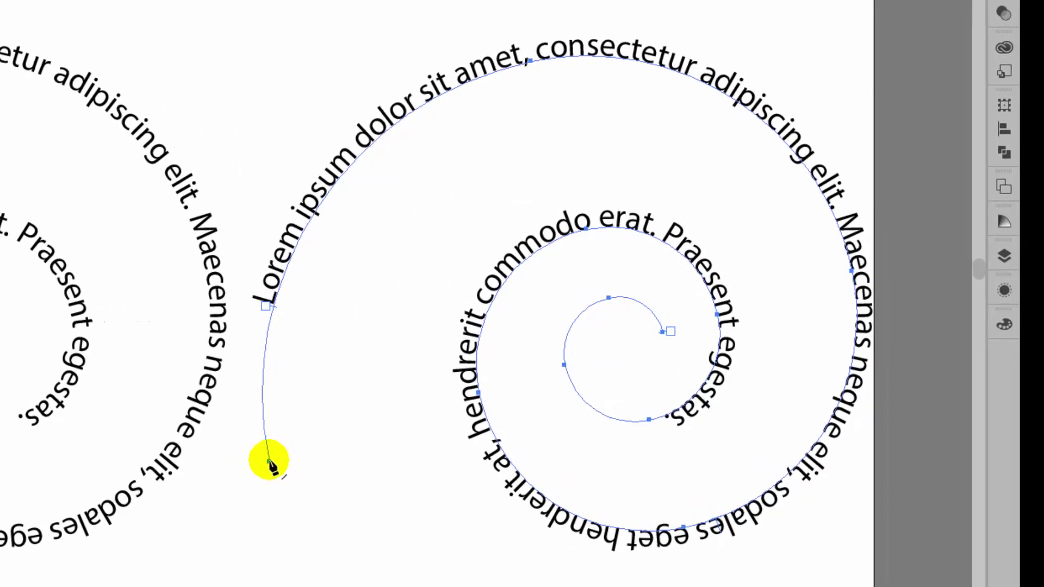
pyautogui.click(269, 462)
pyautogui.click(268, 462)
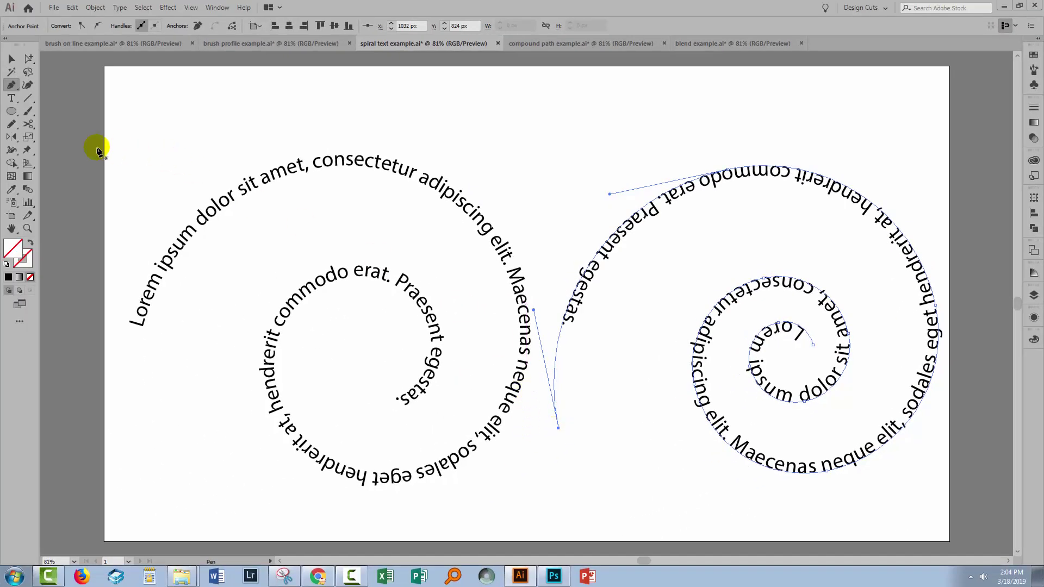
pyautogui.click(11, 58)
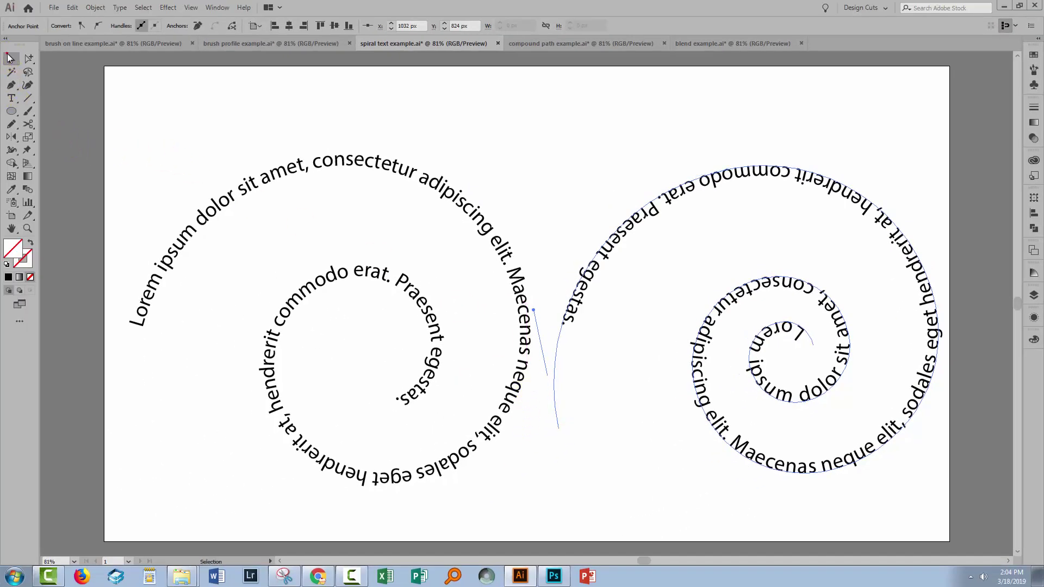
pyautogui.click(541, 152)
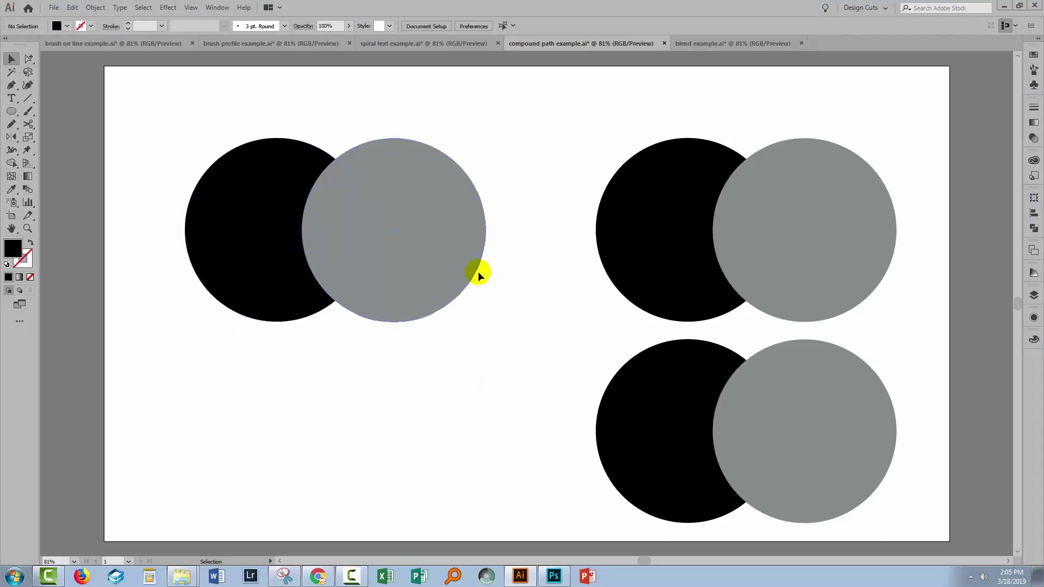
# Step: Select both top-right circles and combine them with Make Compound Path
pyautogui.click(277, 277)
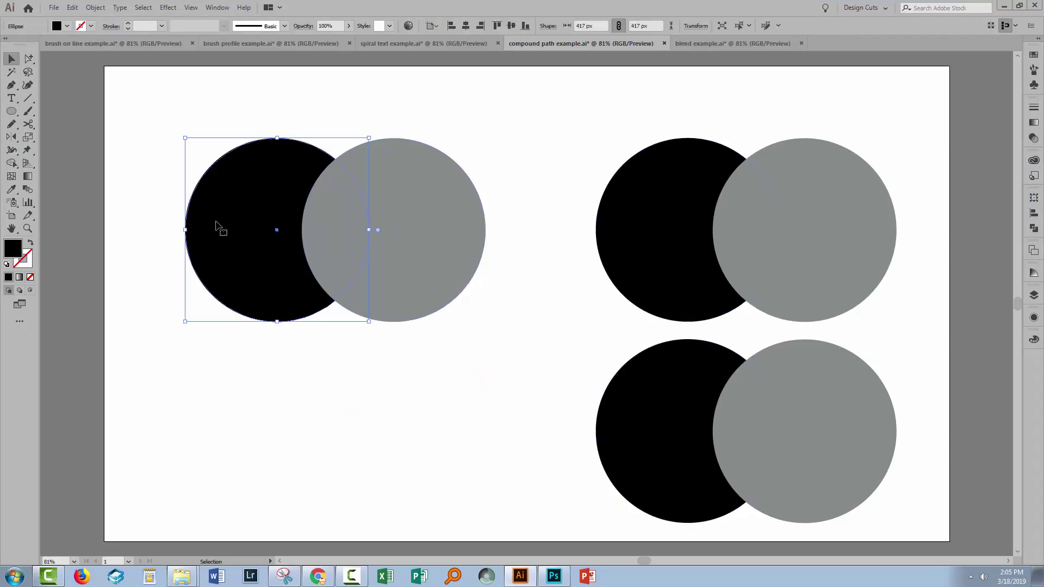
pyautogui.click(420, 217)
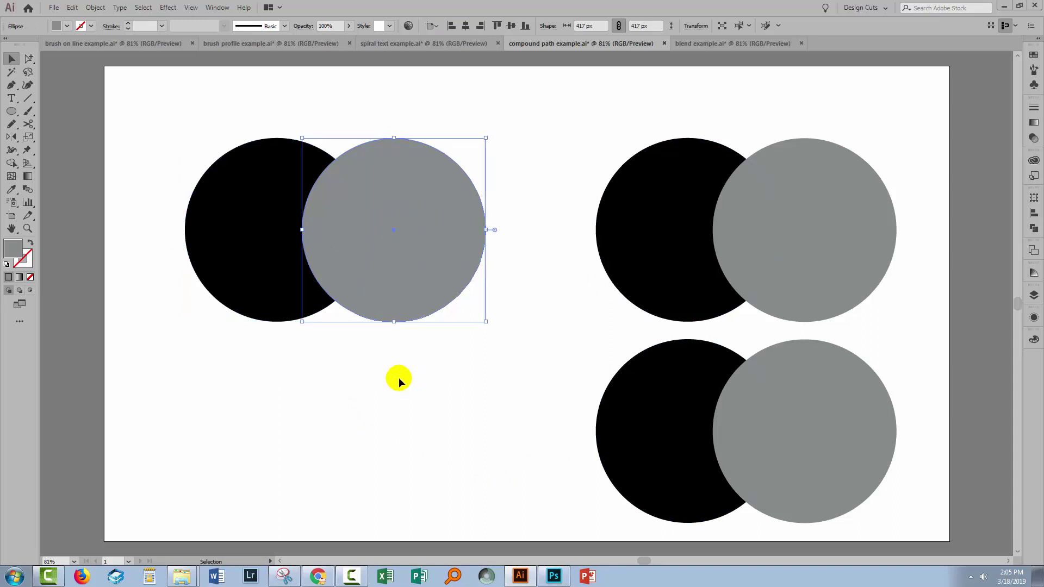
pyautogui.click(378, 387)
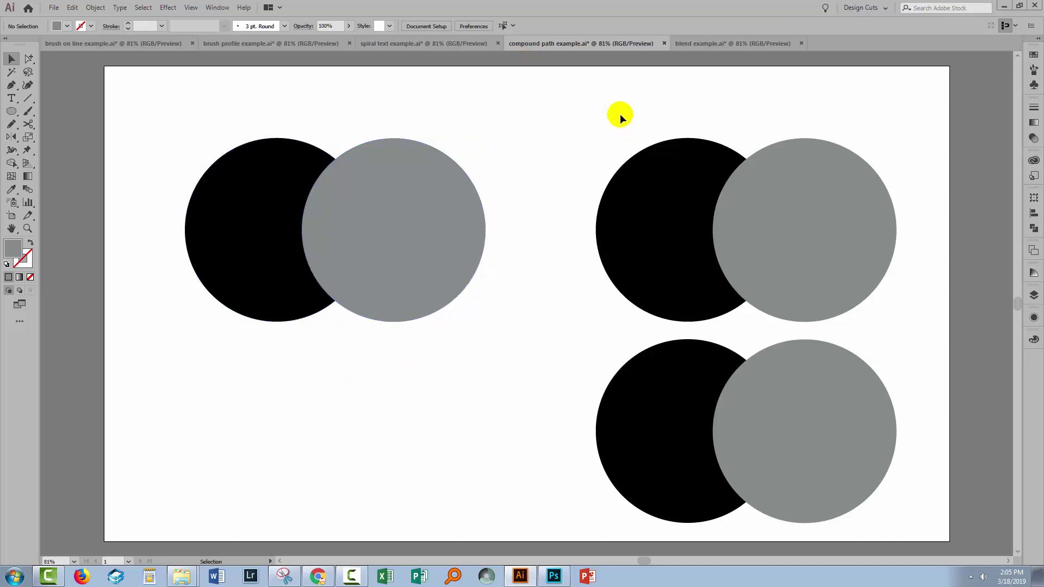
pyautogui.moveTo(609, 113); pyautogui.dragTo(894, 302)
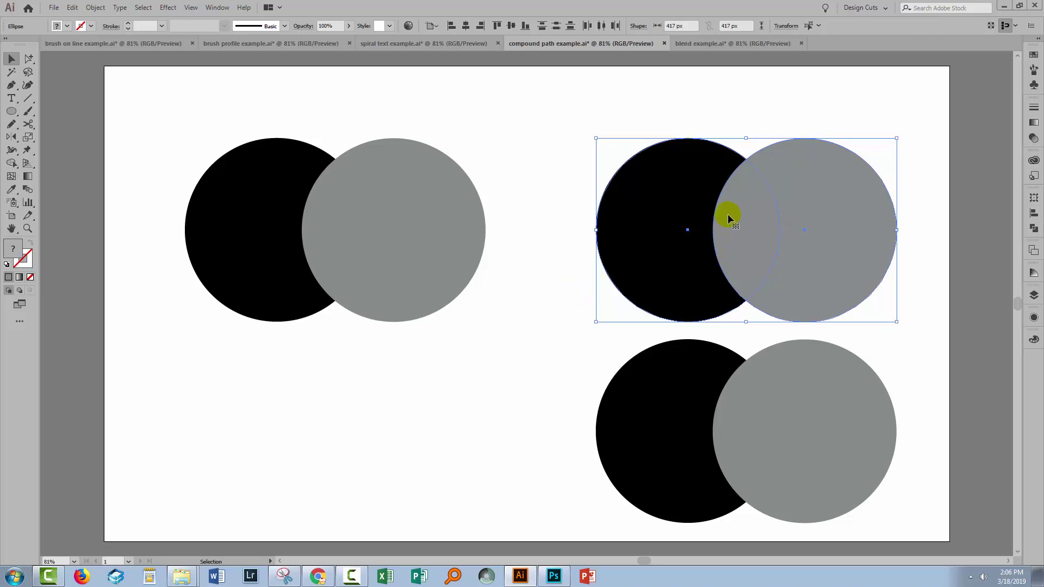
pyautogui.moveTo(588, 93); pyautogui.dragTo(815, 293)
pyautogui.rightClick(759, 230)
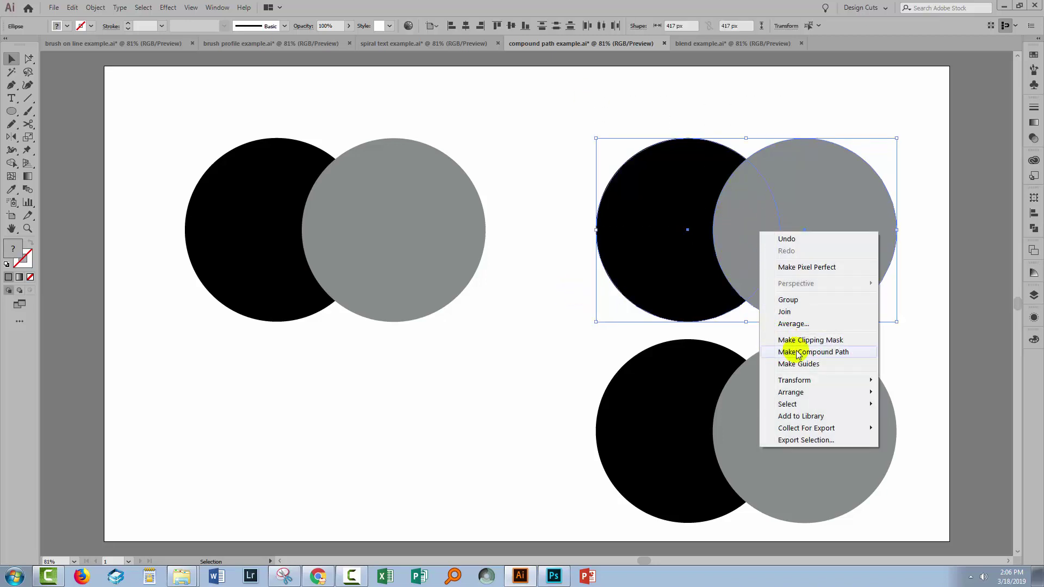
pyautogui.click(798, 353)
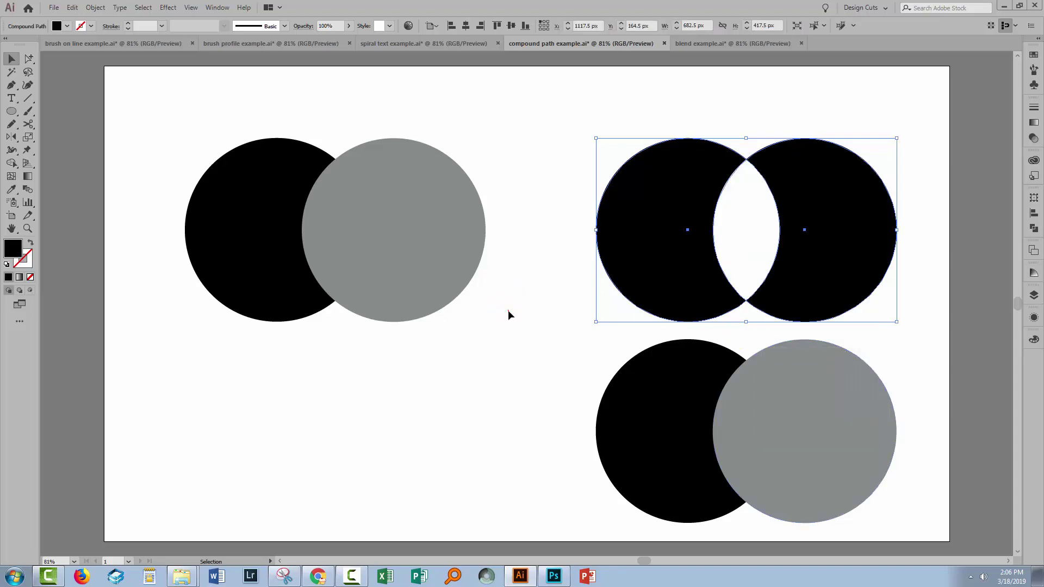
# Step: Click the overlap area to confirm it is now an empty hole
pyautogui.click(508, 314)
pyautogui.click(754, 206)
pyautogui.click(749, 267)
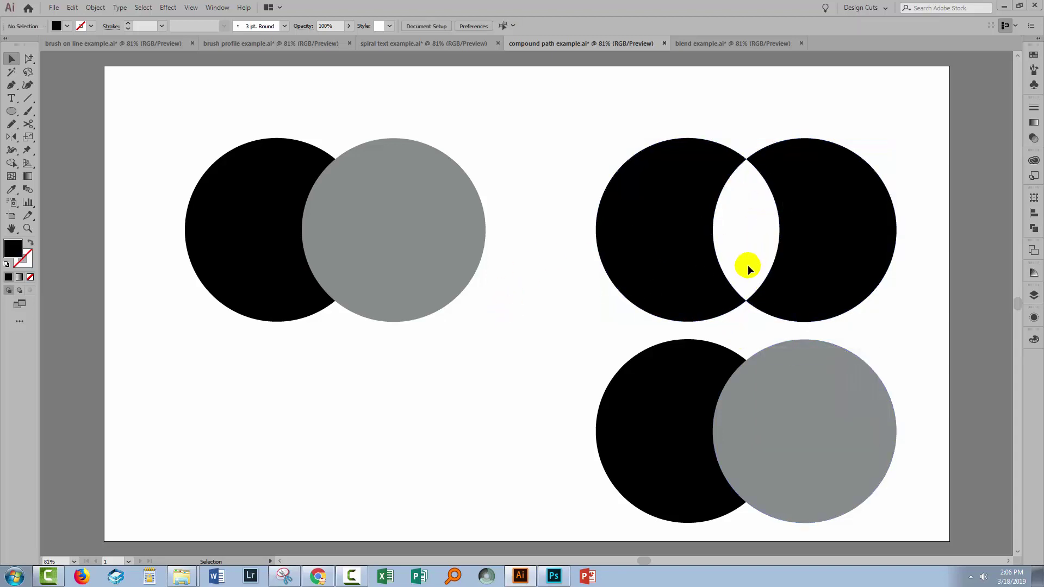
pyautogui.click(739, 181)
pyautogui.click(729, 253)
# Step: Move the top-right compound path slightly higher on the page
pyautogui.click(705, 263)
pyautogui.click(626, 113)
pyautogui.moveTo(625, 113); pyautogui.dragTo(802, 242)
pyautogui.moveTo(694, 271); pyautogui.dragTo(672, 237)
pyautogui.click(573, 403)
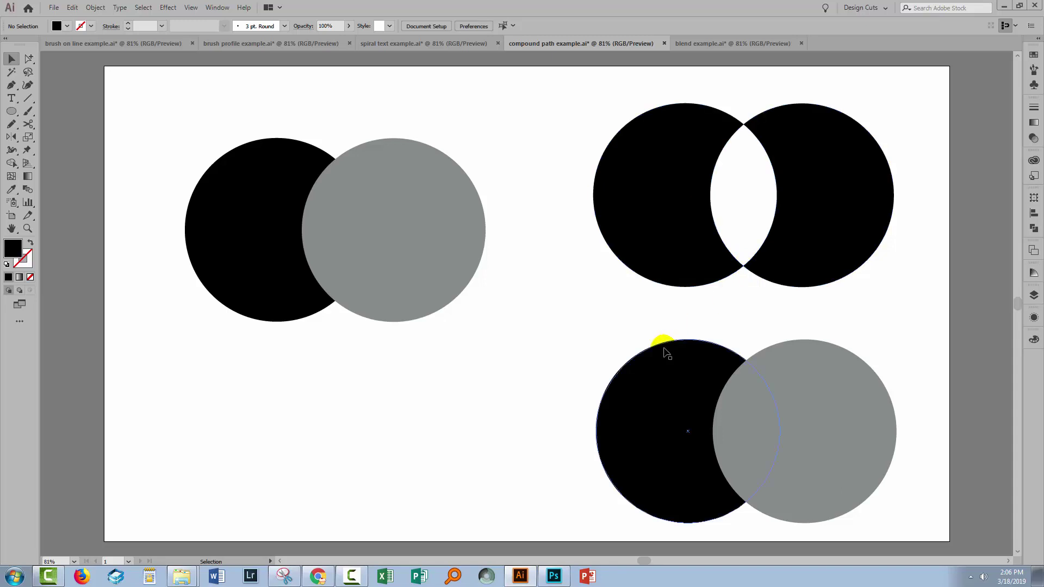
# Step: Select the lower pair of circles and combine them with Make Compound Path
pyautogui.moveTo(574, 344); pyautogui.dragTo(896, 538)
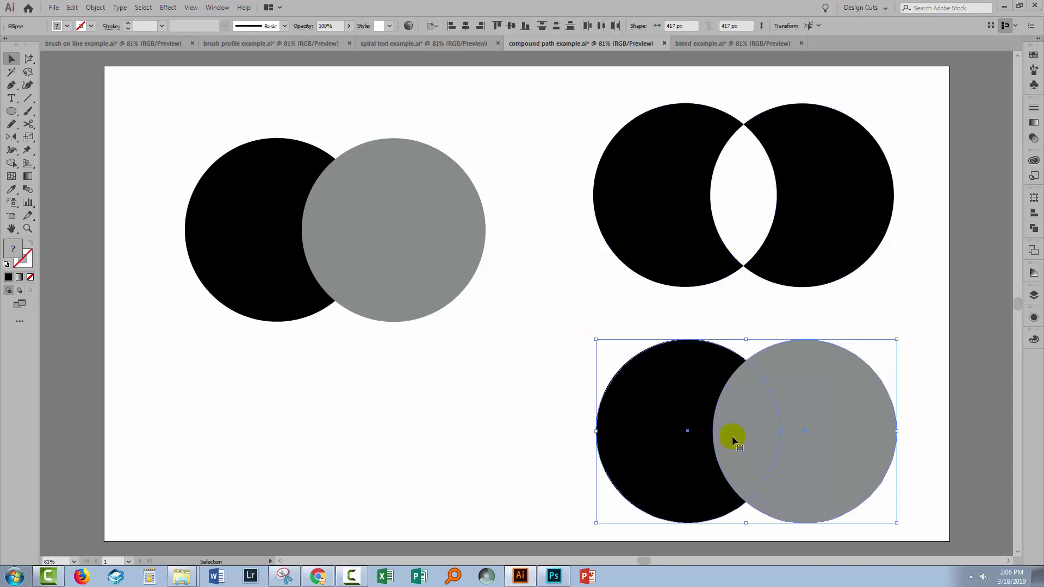
pyautogui.rightClick(731, 437)
pyautogui.click(753, 341)
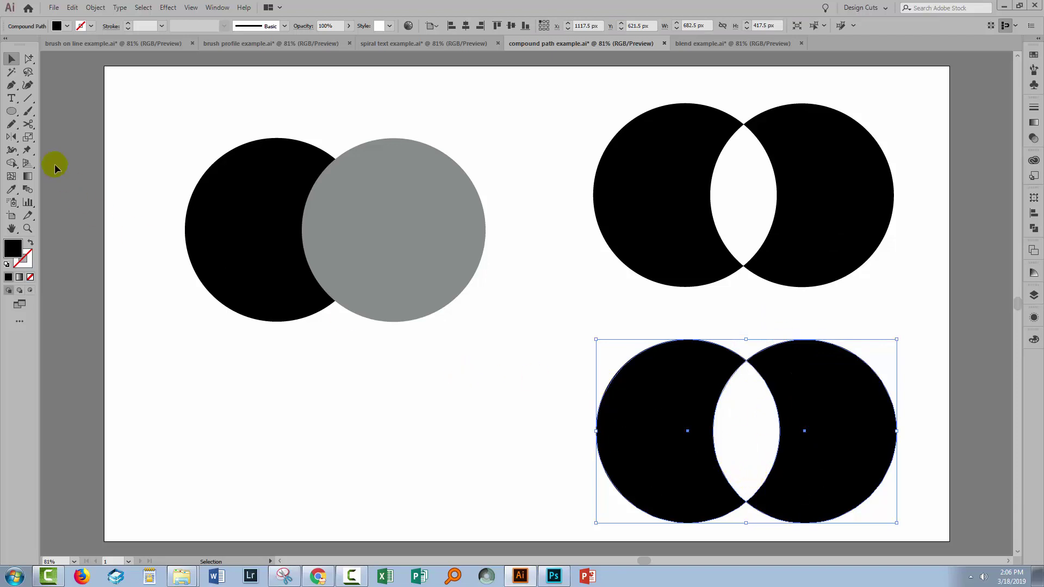
# Step: Select only the right circle inside the lower compound path with the Group Selection tool
pyautogui.click(29, 58)
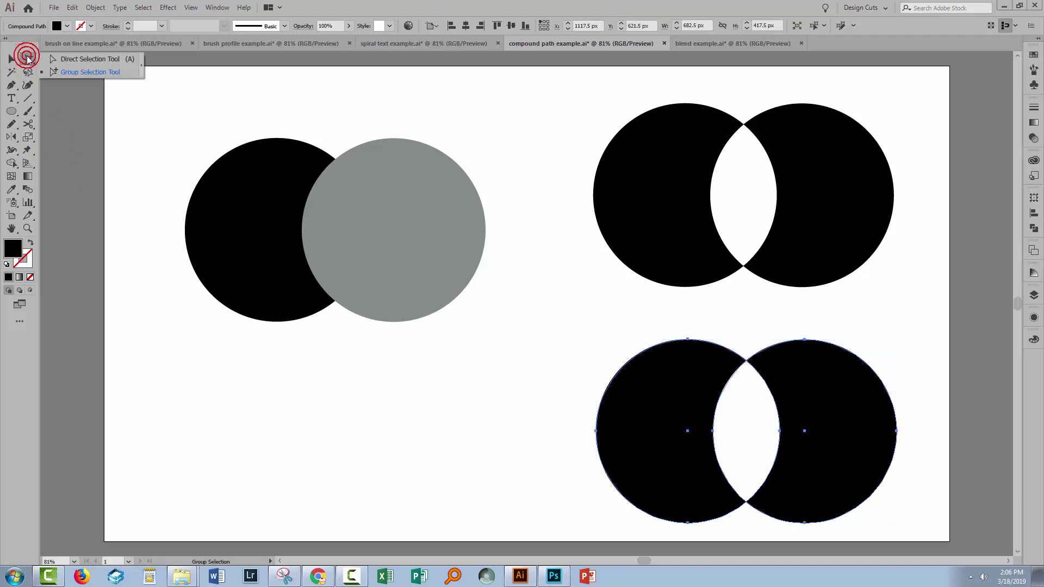
pyautogui.click(405, 473)
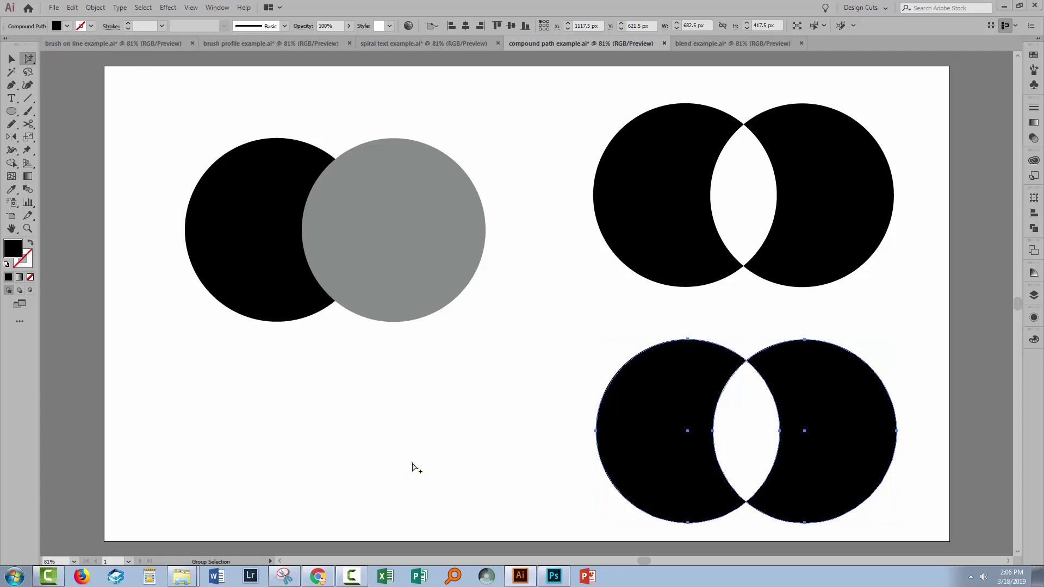
pyautogui.moveTo(819, 333); pyautogui.dragTo(892, 385)
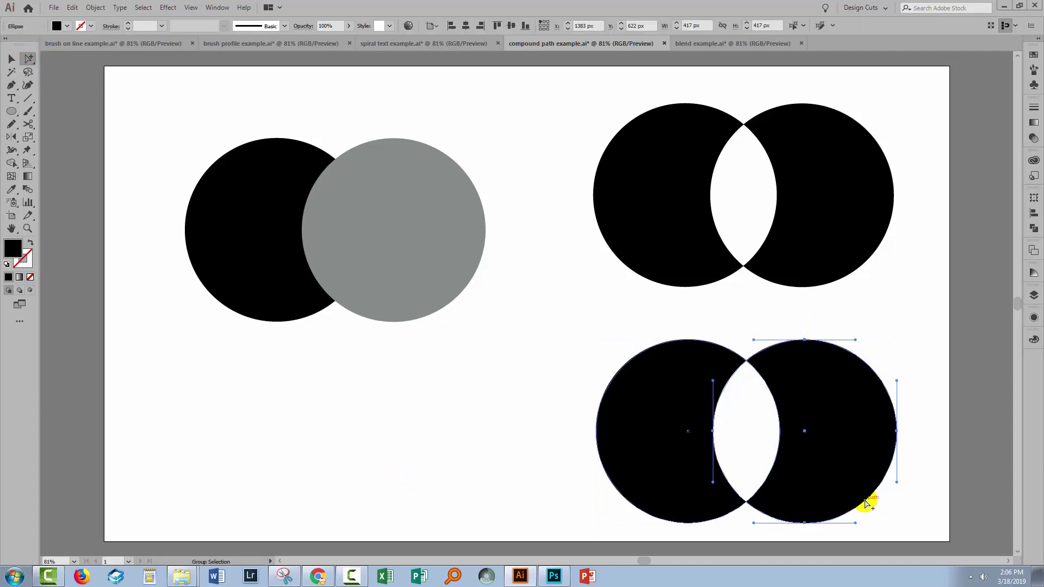
pyautogui.click(714, 461)
pyautogui.click(737, 397)
pyautogui.click(761, 442)
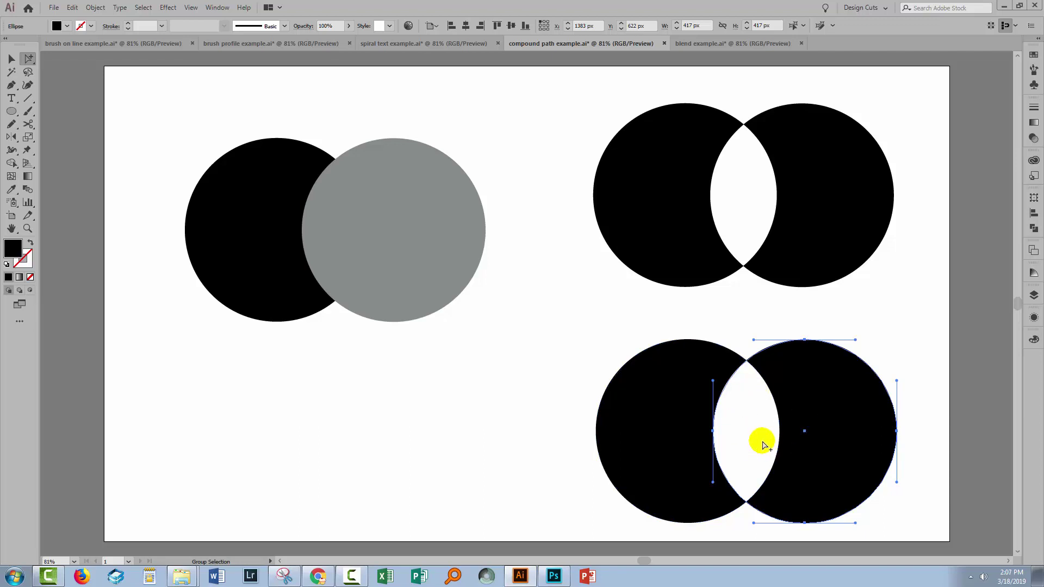
# Step: In the Attributes panel, reverse the right circle's path direction so the overlap fills solid black
pyautogui.click(216, 8)
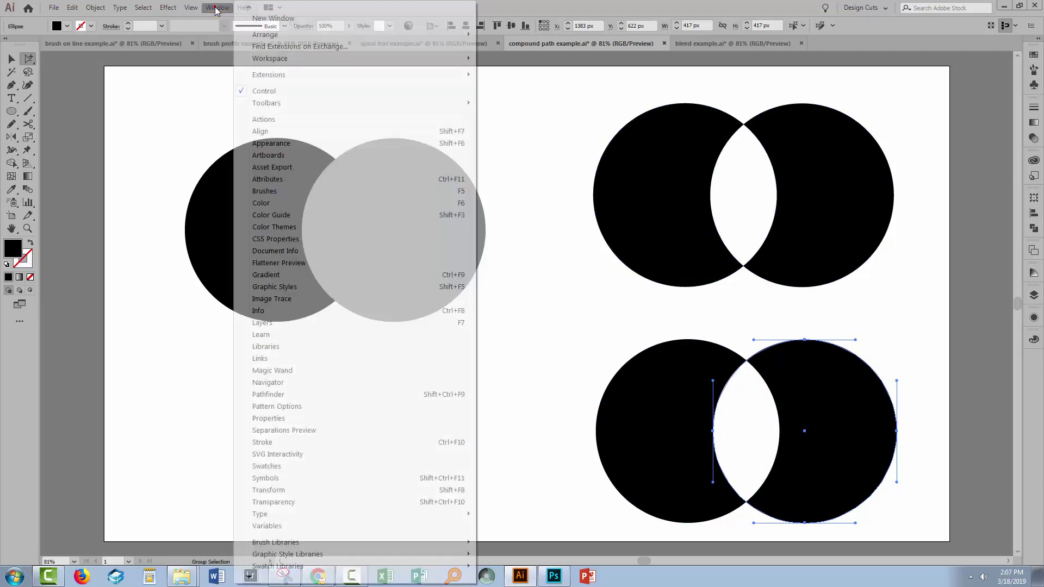
pyautogui.click(267, 175)
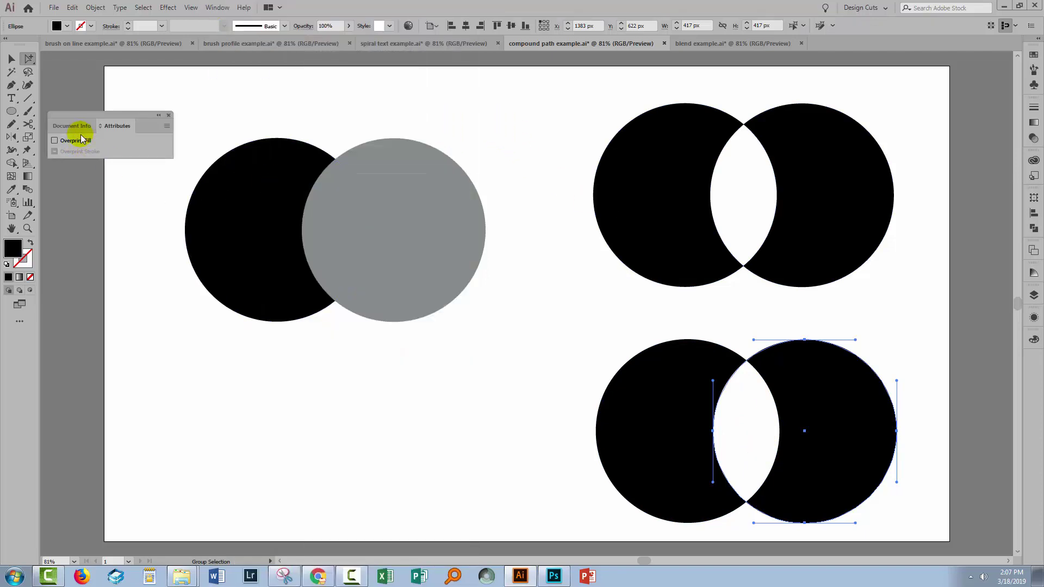
pyautogui.click(99, 126)
pyautogui.moveTo(97, 126); pyautogui.dragTo(498, 390)
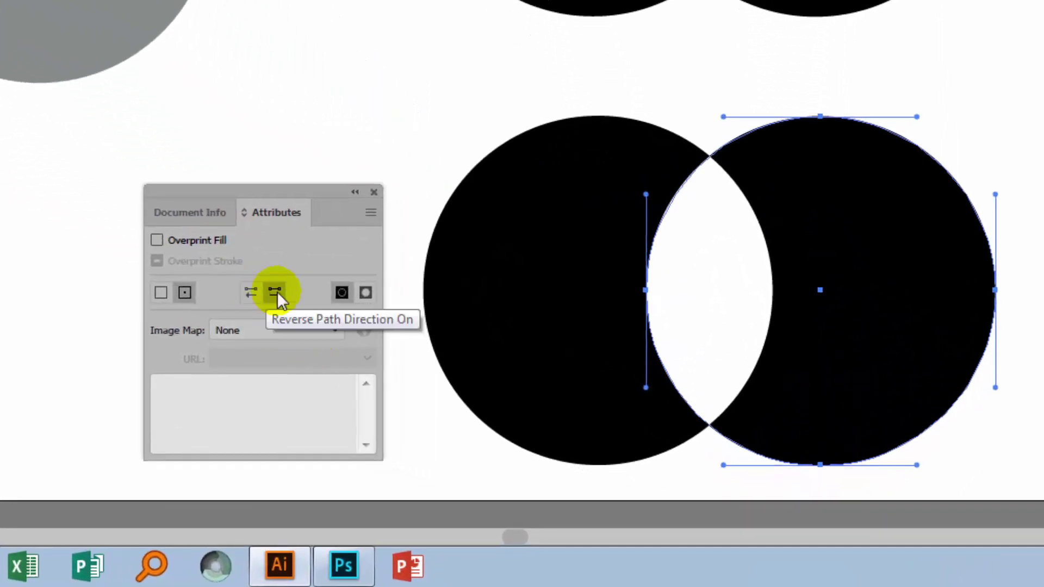
pyautogui.click(249, 293)
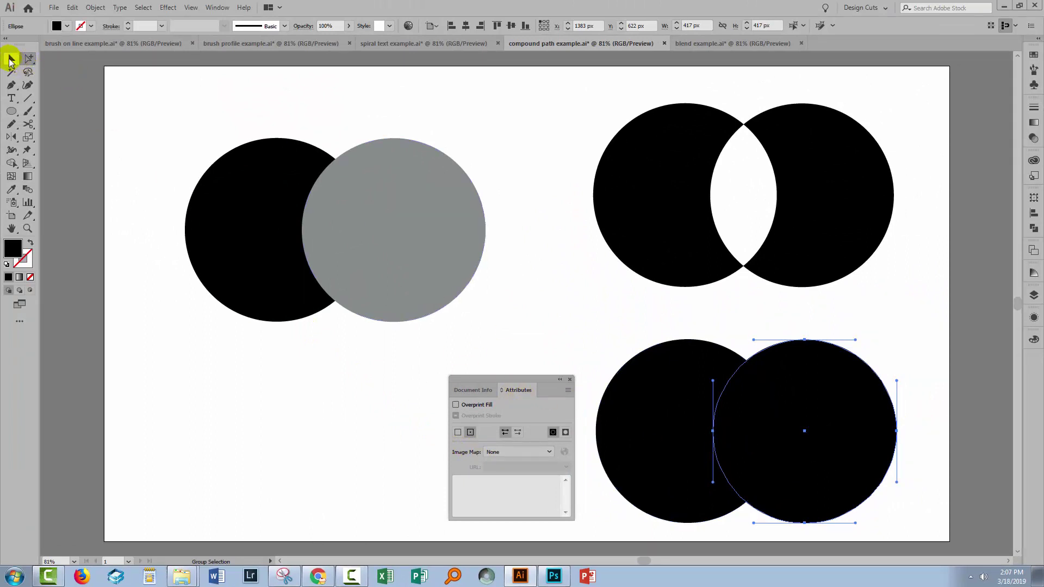
# Step: Deselect the circles and close the Attributes panel
pyautogui.click(14, 60)
pyautogui.click(337, 425)
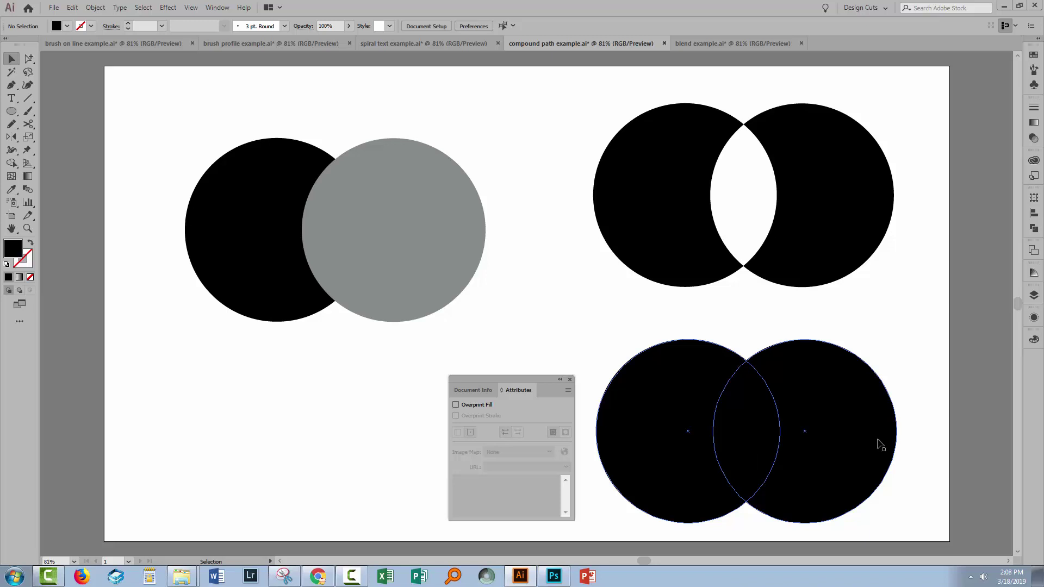
pyautogui.click(521, 370)
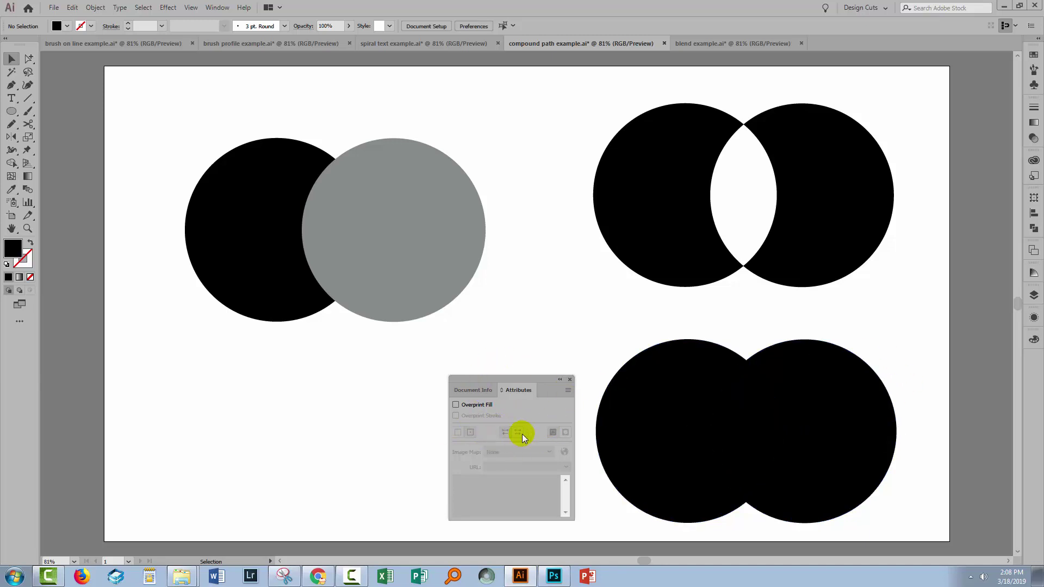
pyautogui.click(569, 380)
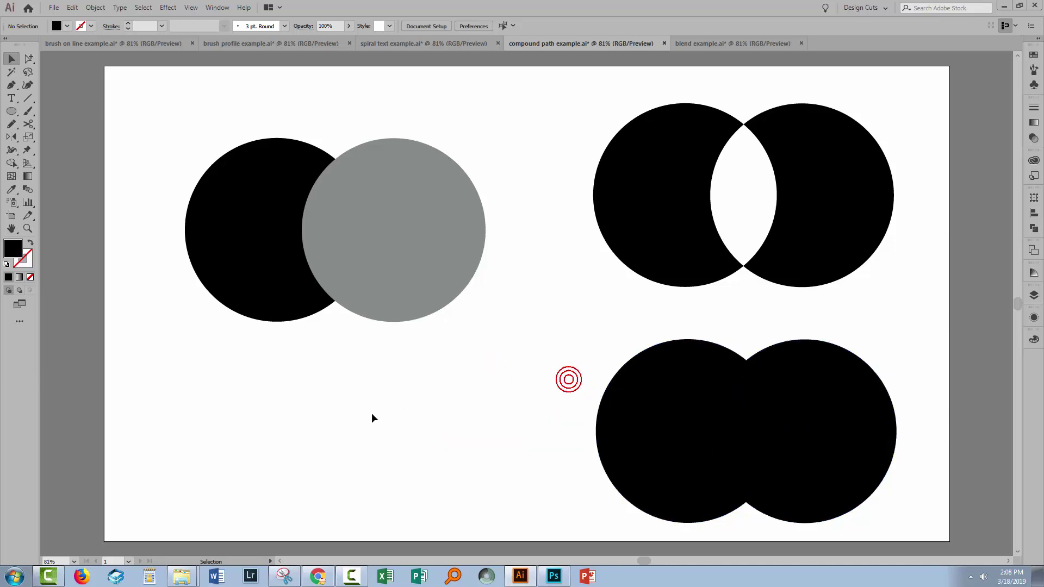